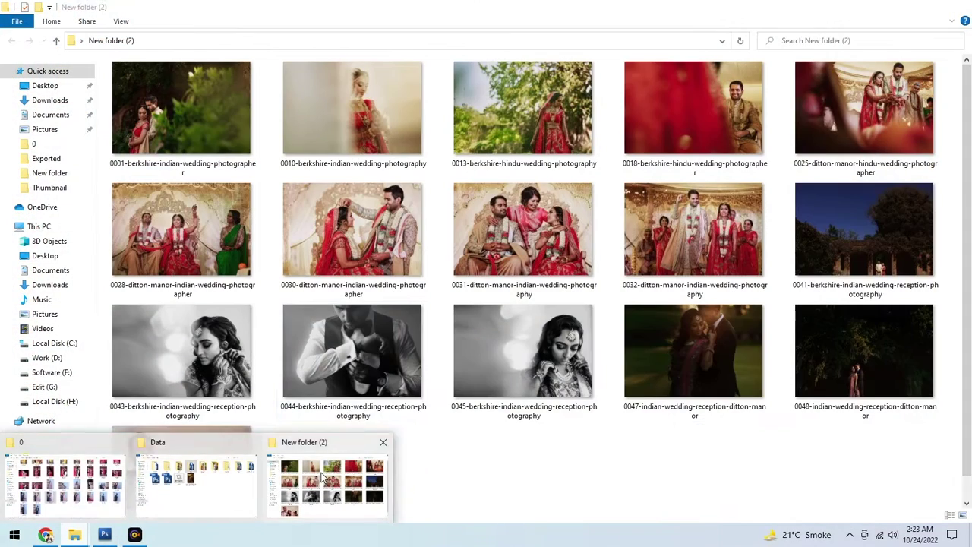
# Multi-select the 0018, 0010 and 0001 wedding photos in the New folder (2) window
pyautogui.click(322, 476)
pyautogui.click(360, 218)
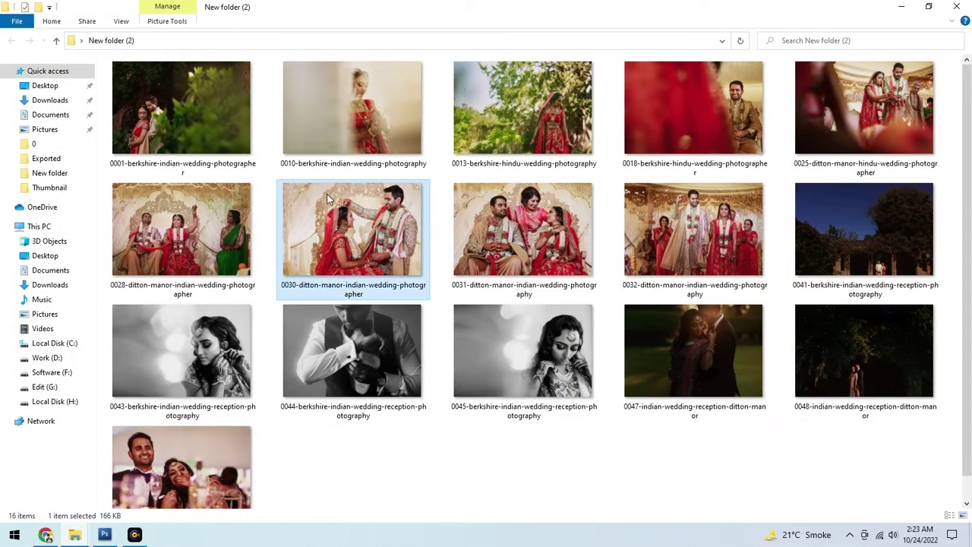
pyautogui.click(705, 131)
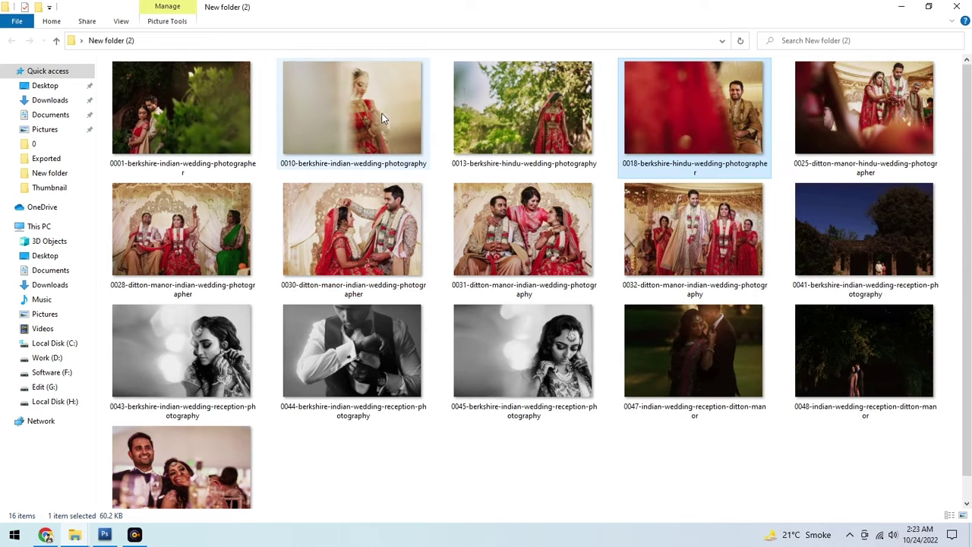
pyautogui.moveTo(353, 114)
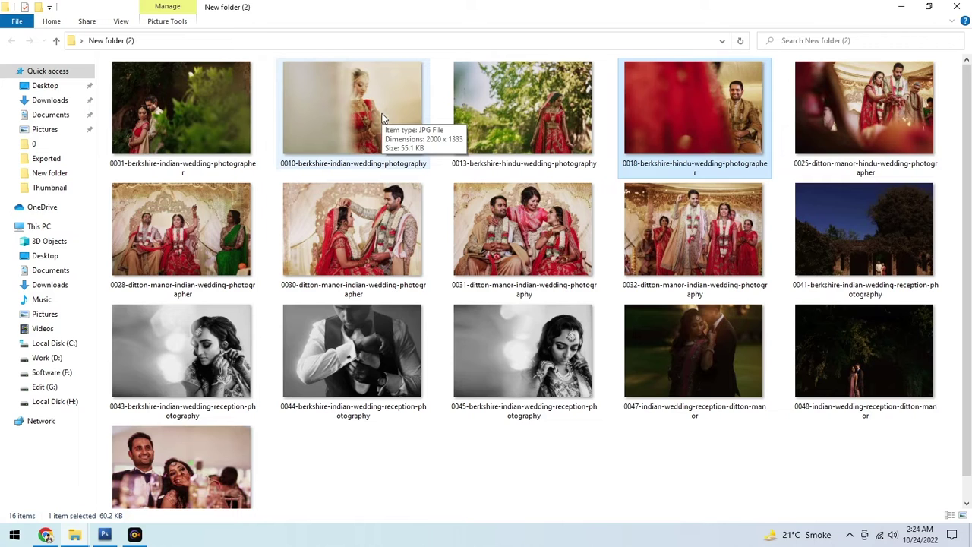
pyautogui.keyDown('ctrl'); pyautogui.click(383, 118); pyautogui.keyUp('ctrl')
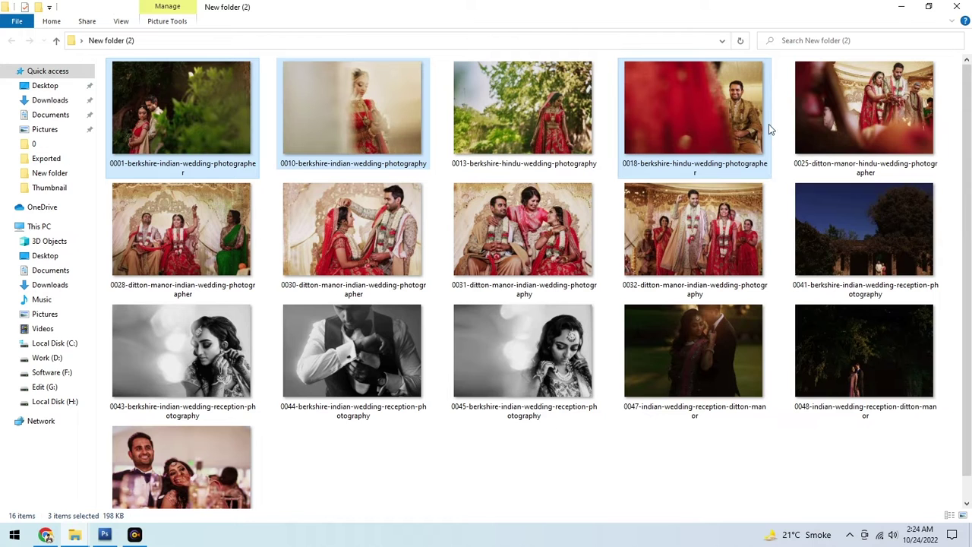
pyautogui.keyDown('ctrl'); pyautogui.click(845, 114); pyautogui.keyUp('ctrl')
# Drag the selected wedding photos into Photoshop to open them
pyautogui.moveTo(845, 114)
pyautogui.mouseDown()
pyautogui.moveTo(109, 542)
pyautogui.moveTo(363, 176)
pyautogui.mouseUp()
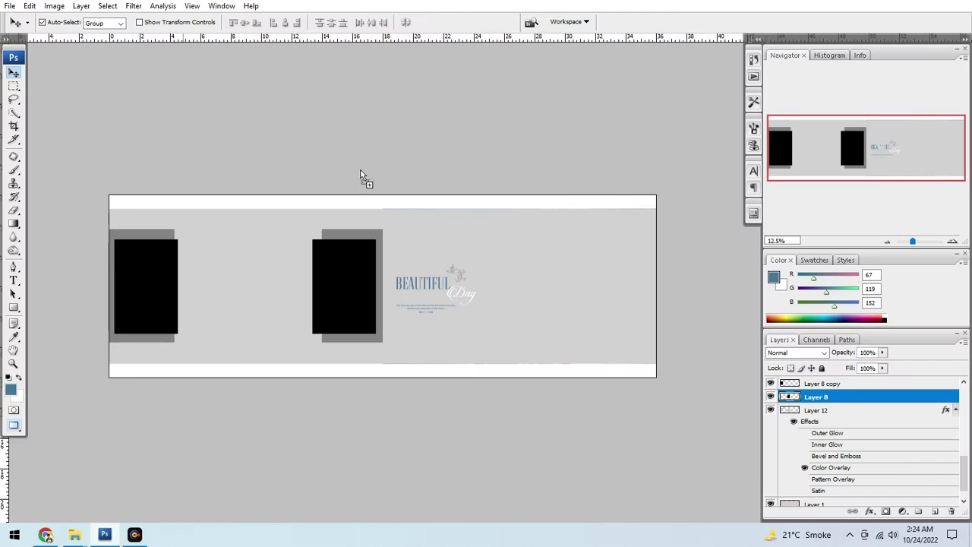
pyautogui.moveTo(348, 217); pyautogui.dragTo(348, 211)
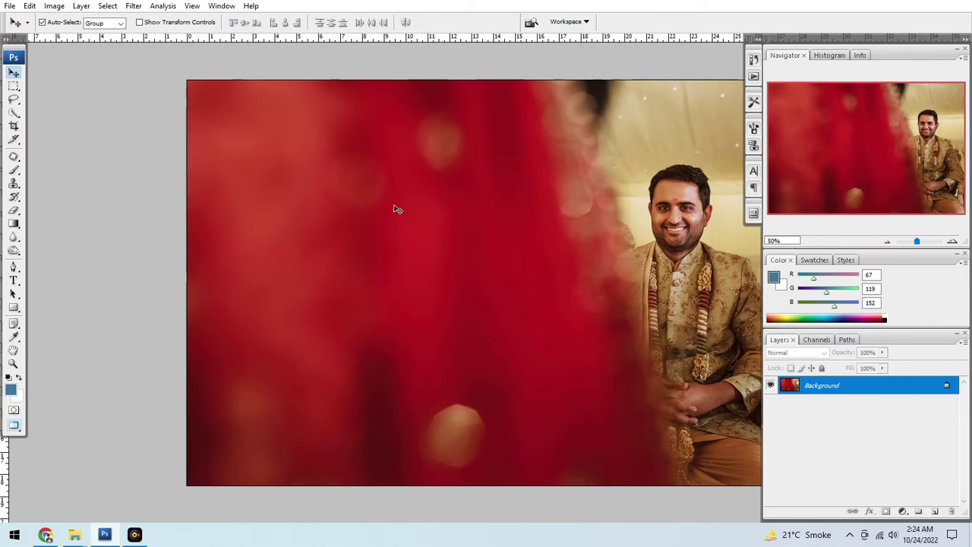
pyautogui.scroll(-1, 410, 209)
pyautogui.hscroll(3, 601, 218)
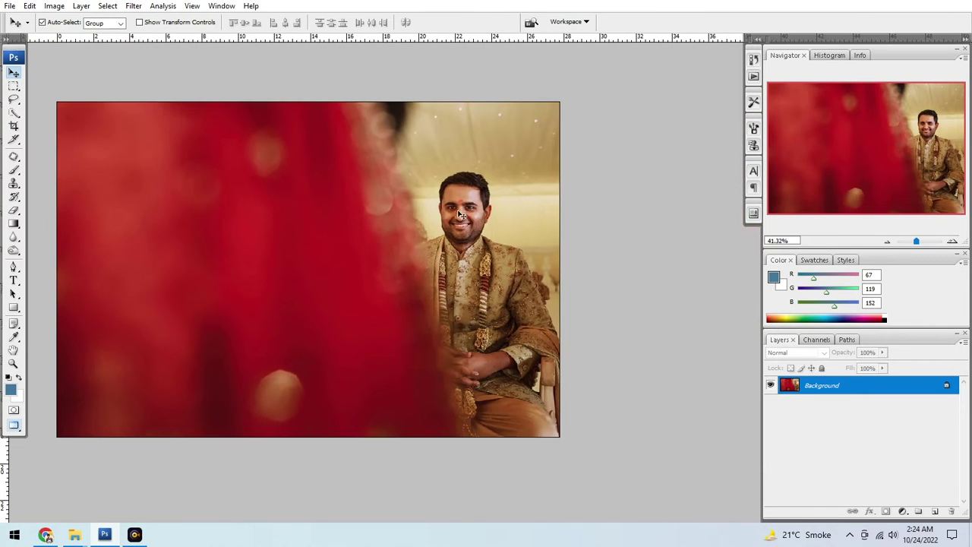
pyautogui.scroll(2, 481, 203)
pyautogui.scroll(1, 481, 204)
pyautogui.scroll(-3, 481, 203)
# Brighten the groom photo's midtones with Curves and shift Color Balance Yellow/Blue to +23
pyautogui.hotkey('ctrl', 'm')
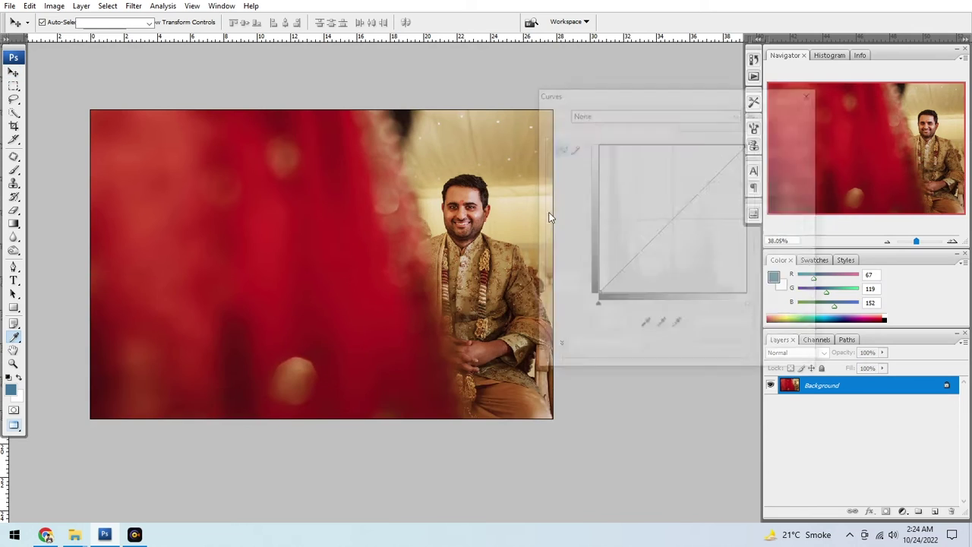
pyautogui.moveTo(673, 219); pyautogui.dragTo(672, 199)
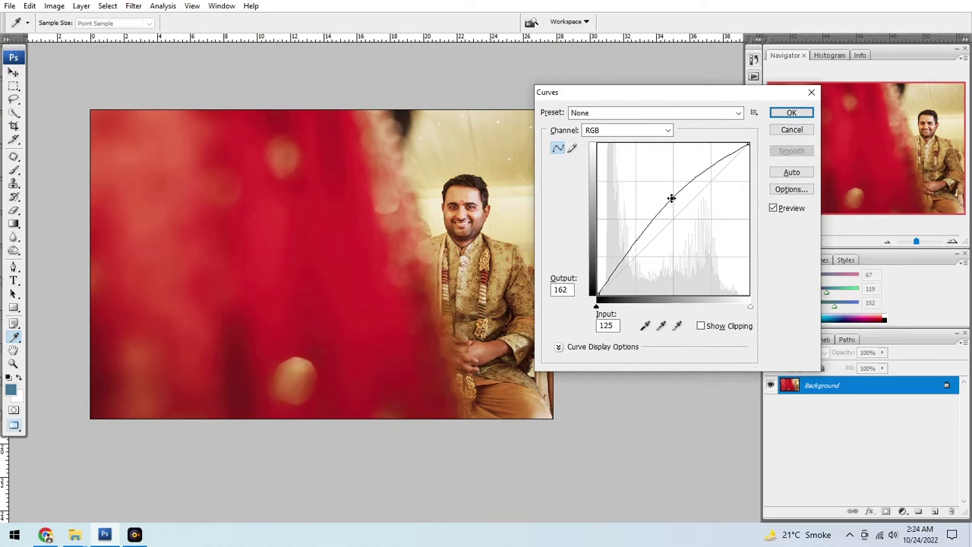
pyautogui.click(625, 250)
pyautogui.press('Return')
pyautogui.hotkey('ctrl', 'b')
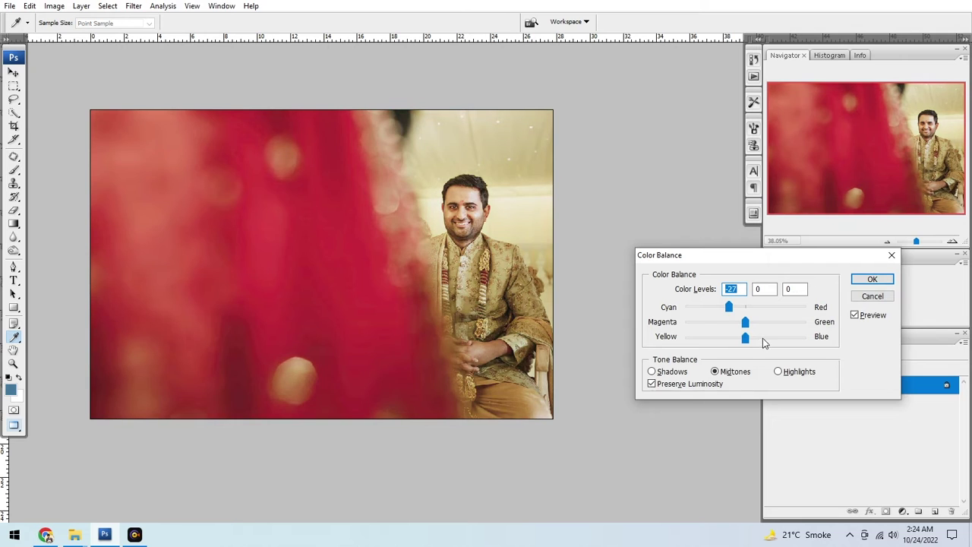
pyautogui.moveTo(763, 338); pyautogui.dragTo(760, 341)
pyautogui.press('Return')
pyautogui.press('v')
# Close the groom photo, saving it with the default JPEG options
pyautogui.keyDown('alt'); pyautogui.scroll(-1, 280, 254); pyautogui.keyUp('alt')
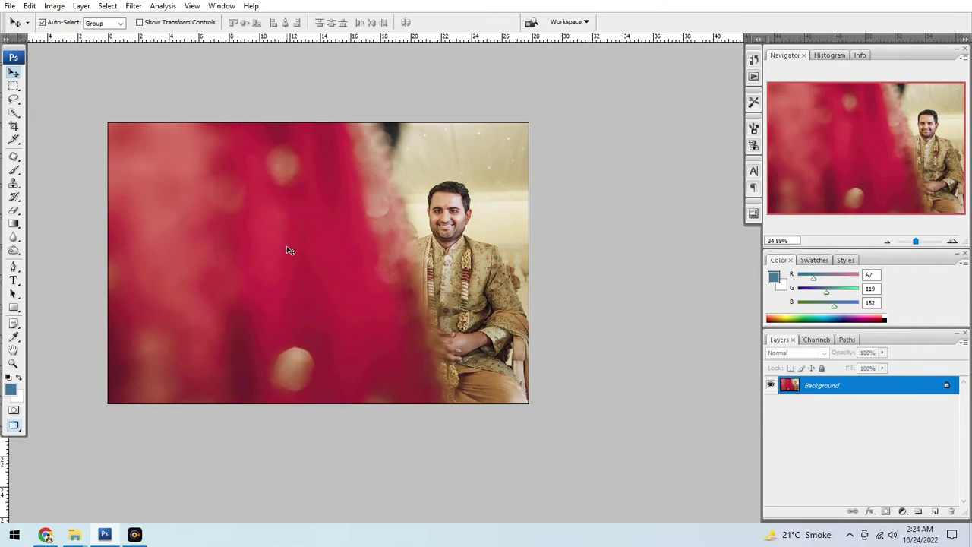
pyautogui.hotkey('ctrl', 'a')
pyautogui.hotkey('ctrl', 'w')
pyautogui.click(430, 210)
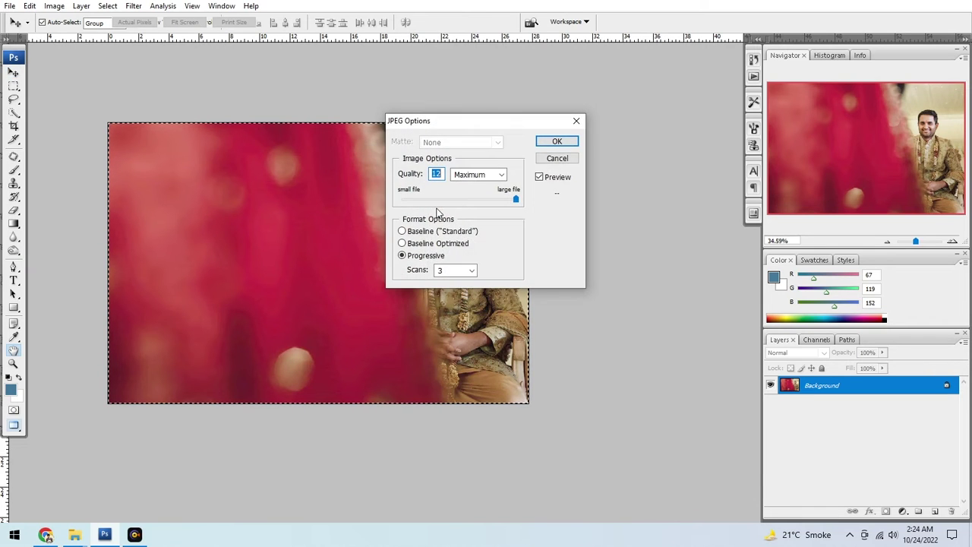
pyautogui.click(554, 143)
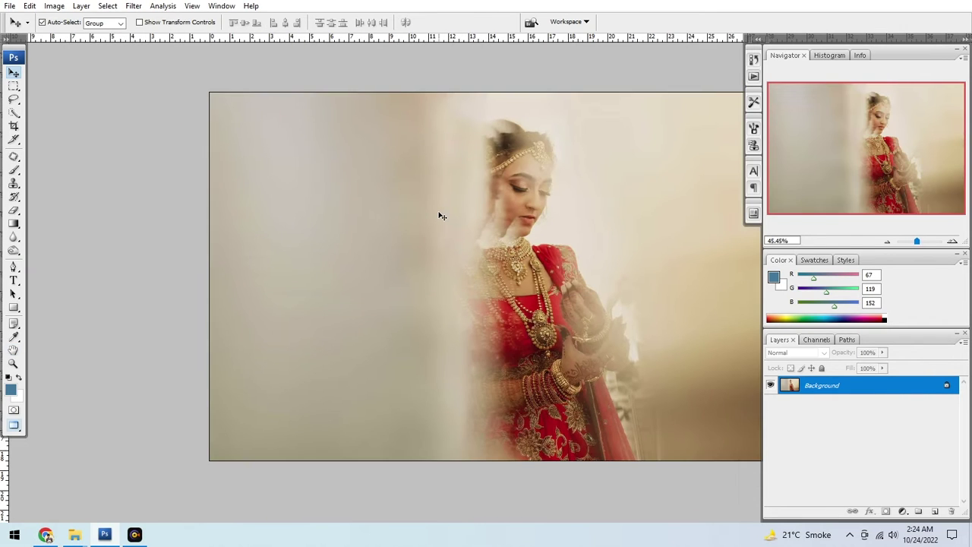
# In the album spread, paste the groom photo above Layer 8 and clip it into that frame
pyautogui.hotkey('ctrl', 'Tab')
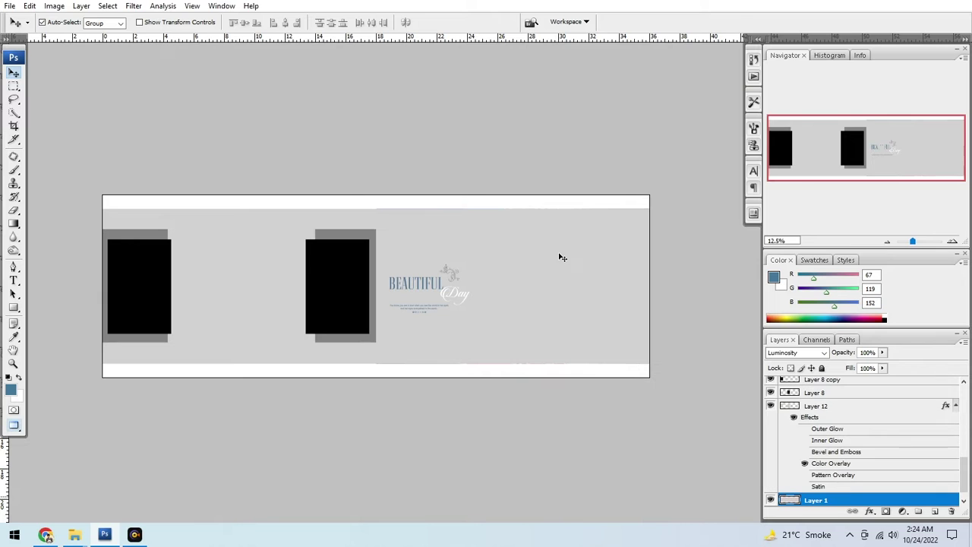
pyautogui.hscroll(-1, 304, 268)
pyautogui.hscroll(-1, 380, 271)
pyautogui.rightClick(438, 277)
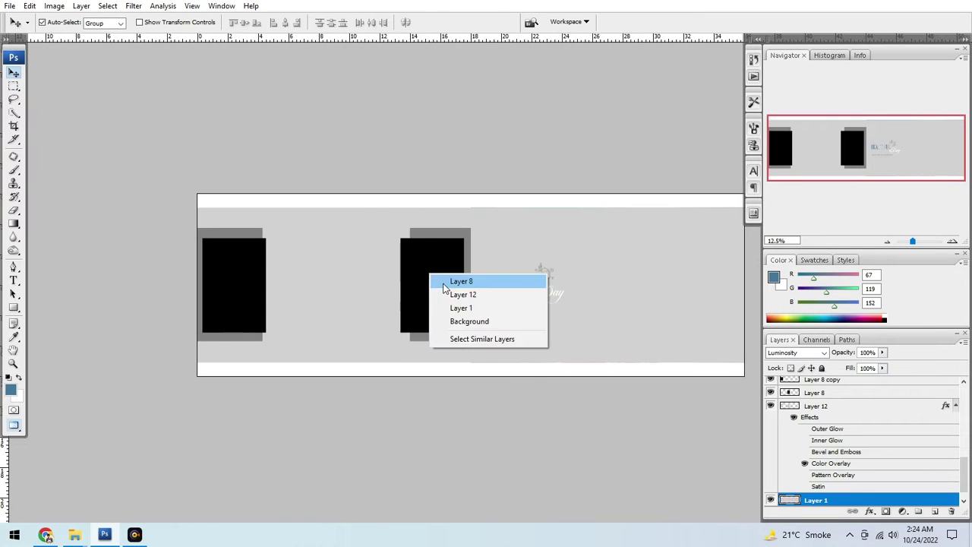
pyautogui.click(445, 281)
pyautogui.hotkey('ctrl', 'v')
pyautogui.hotkey('ctrl', 'alt', 'g')
# Move the groom photo left and scale it to about 96% inside the frame
pyautogui.hotkey('ctrl', 't')
pyautogui.hotkey('ctrl', '+')
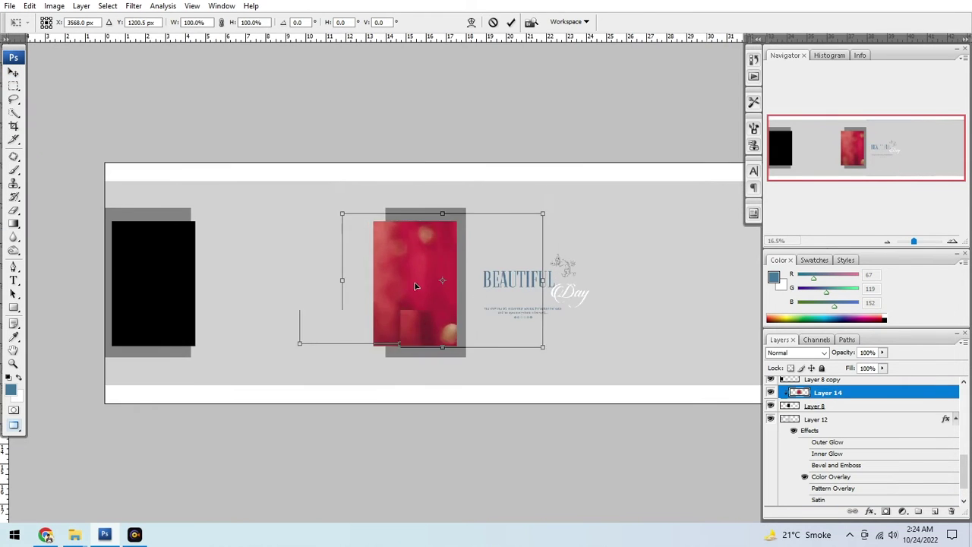
pyautogui.moveTo(437, 281); pyautogui.dragTo(380, 283)
pyautogui.scroll(1, 464, 217)
pyautogui.scroll(1, 463, 217)
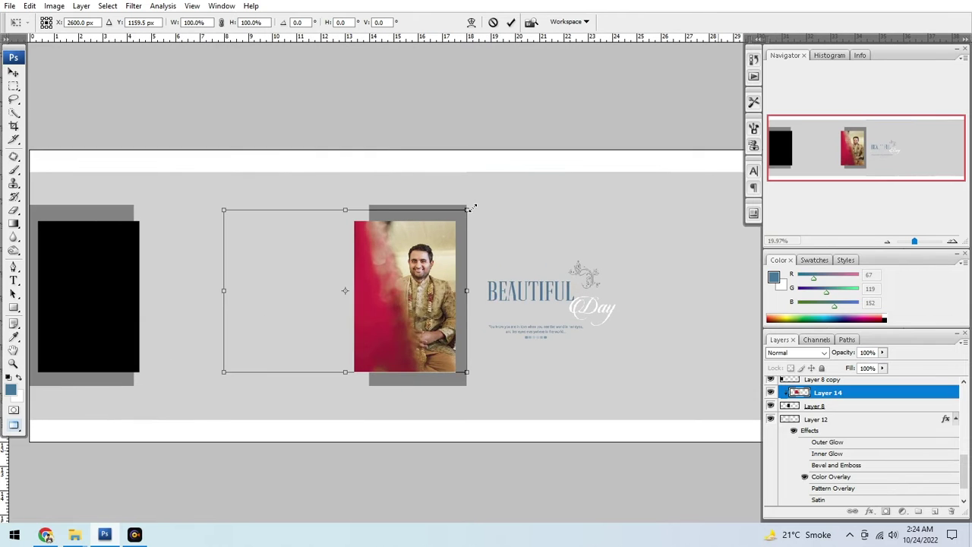
pyautogui.moveTo(468, 206); pyautogui.dragTo(468, 218)
pyautogui.press('Return')
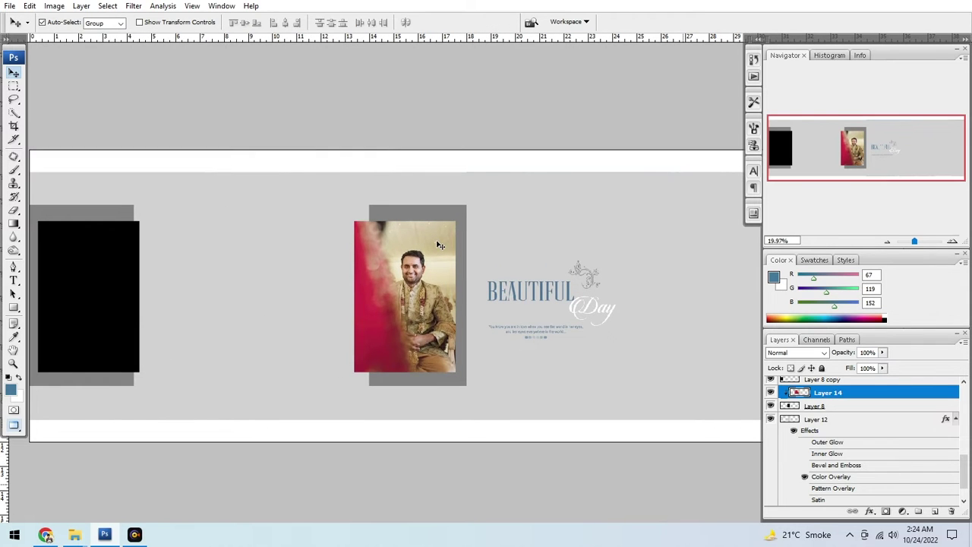
pyautogui.hotkey('ctrl', '-')
pyautogui.hotkey('ctrl', 'Tab')
pyautogui.scroll(-1, 437, 237)
# Copy the whole bride portrait and paste it into the album above Layer 1
pyautogui.scroll(-1, 437, 238)
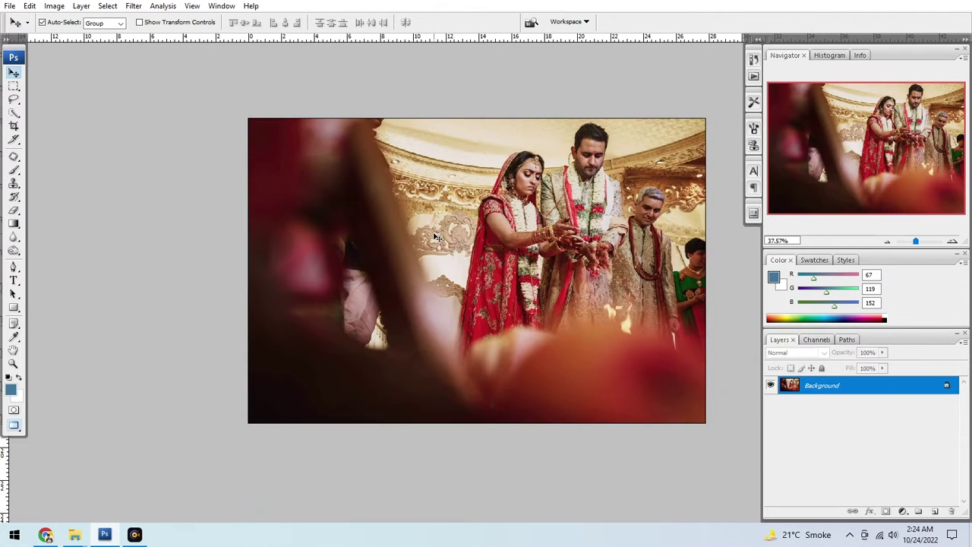
pyautogui.hotkey('ctrl', 'Tab')
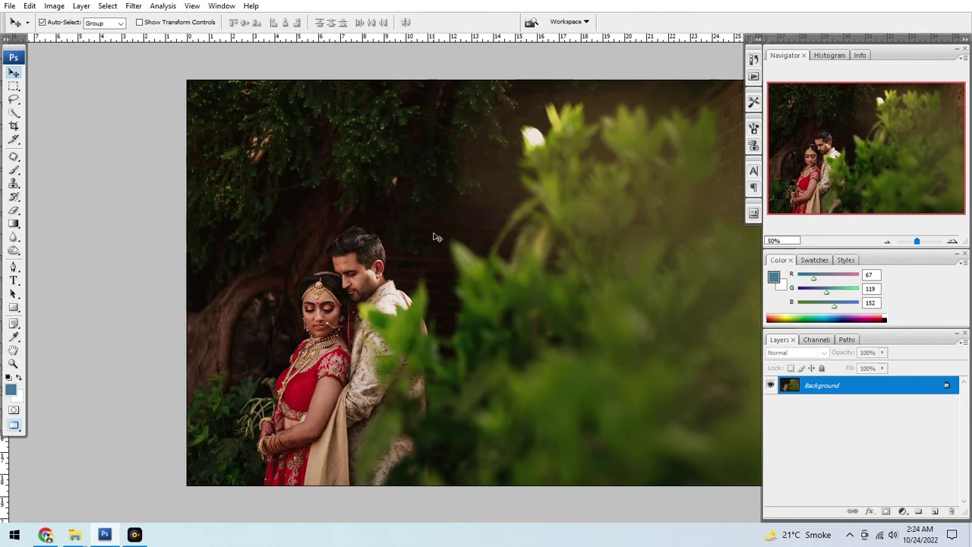
pyautogui.hotkey('ctrl', 'Tab')
pyautogui.hotkey('ctrl', 'a')
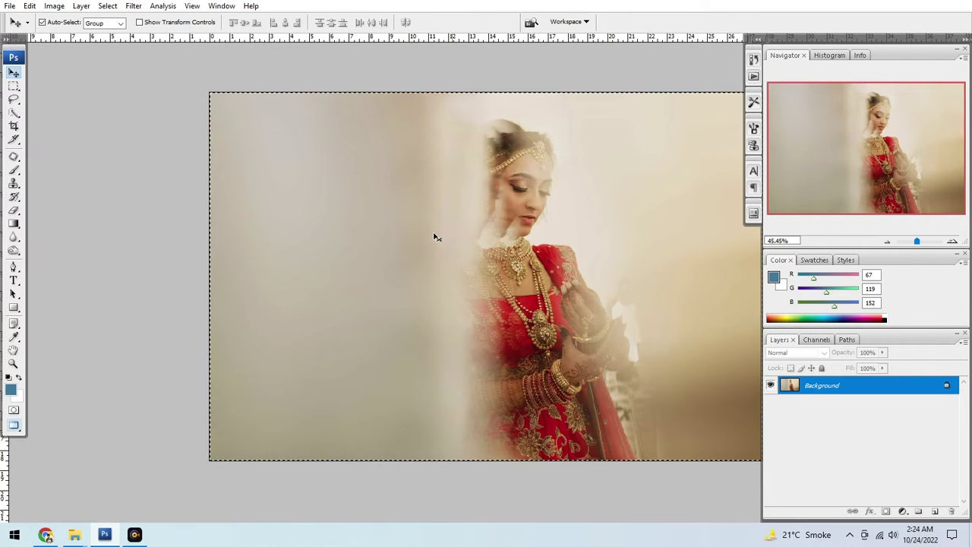
pyautogui.hotkey('ctrl', 'Tab')
pyautogui.hotkey('ctrl', 'Tab')
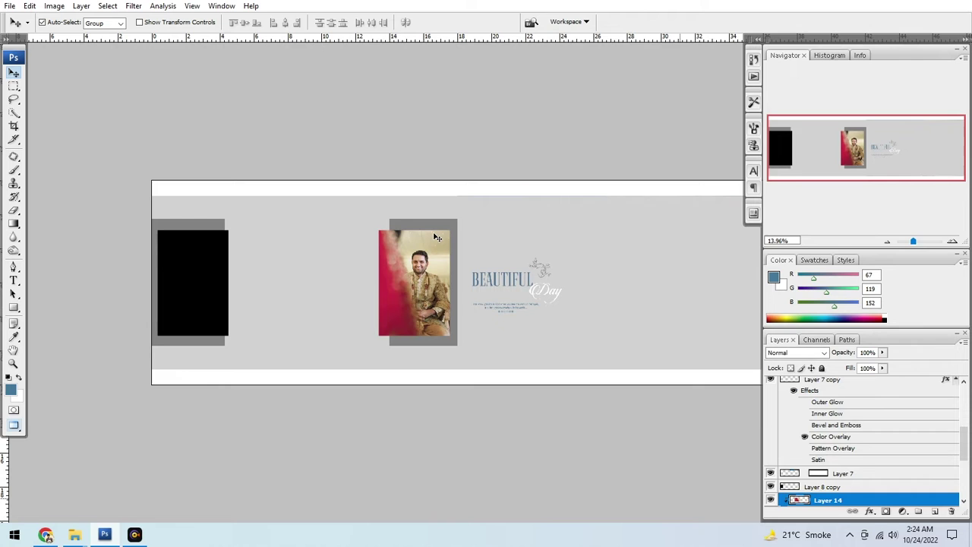
pyautogui.click(341, 258)
pyautogui.hotkey('ctrl', 'v')
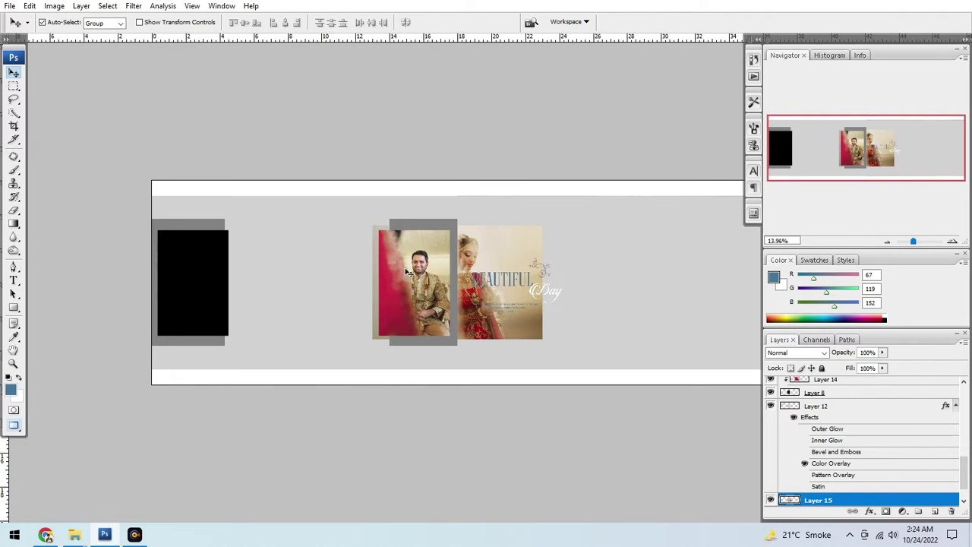
# Move the bride portrait left over the first frame and enlarge it to about 152%
pyautogui.hotkey('ctrl', 't')
pyautogui.moveTo(408, 272); pyautogui.dragTo(249, 273)
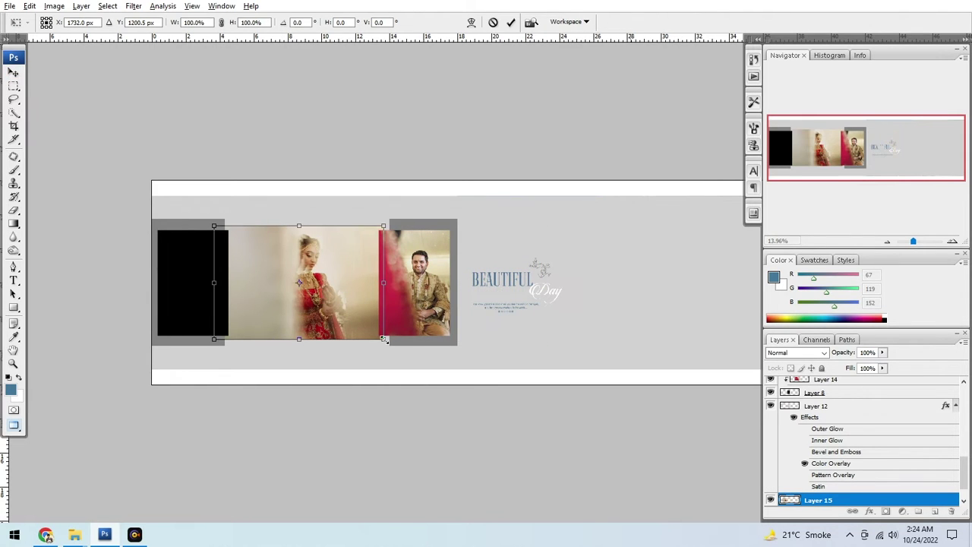
pyautogui.moveTo(384, 340); pyautogui.dragTo(443, 351)
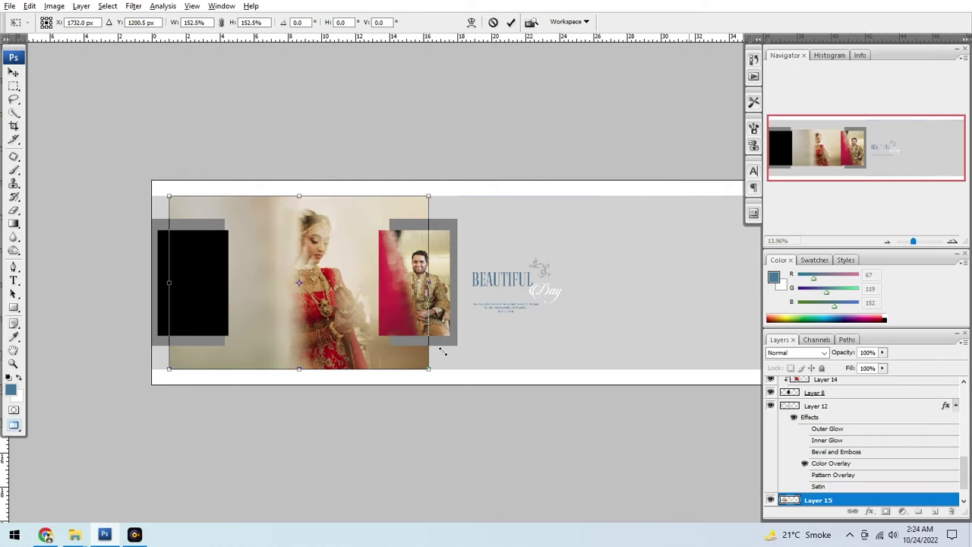
pyautogui.press('Return')
# Stretch a rectangular strip of the photo out to the spread's left edge
pyautogui.press('m')
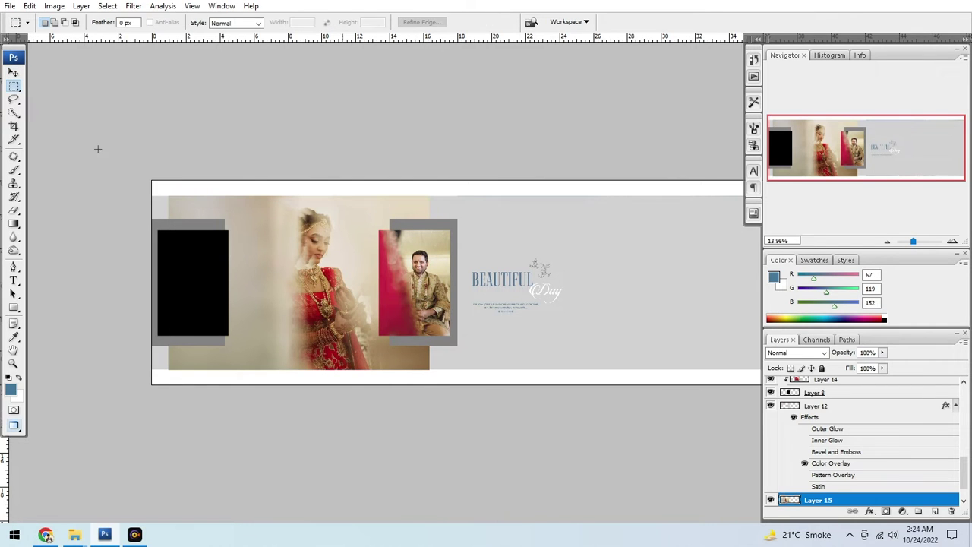
pyautogui.hotkey('ctrl', 't')
pyautogui.moveTo(169, 282); pyautogui.dragTo(152, 283)
pyautogui.press('Return')
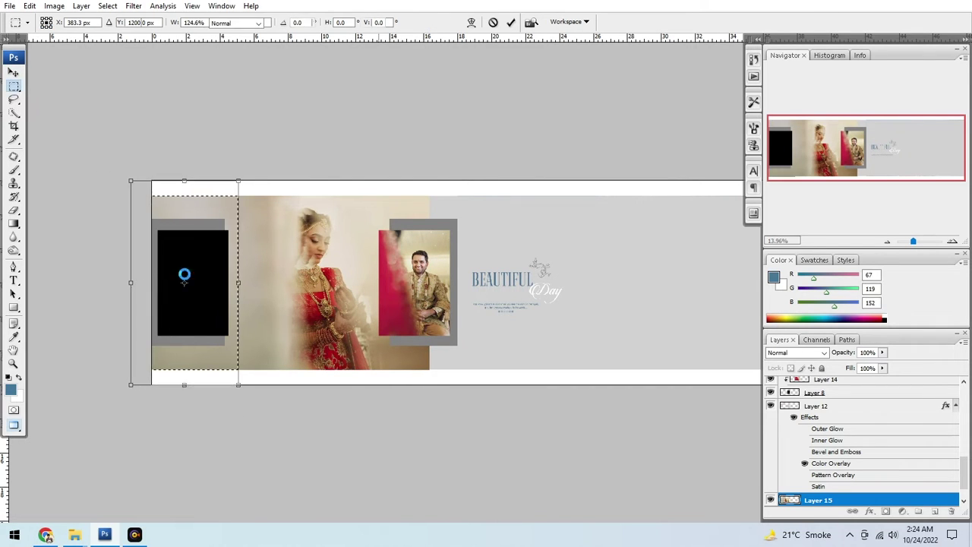
pyautogui.hotkey('ctrl', 'd')
pyautogui.press('v')
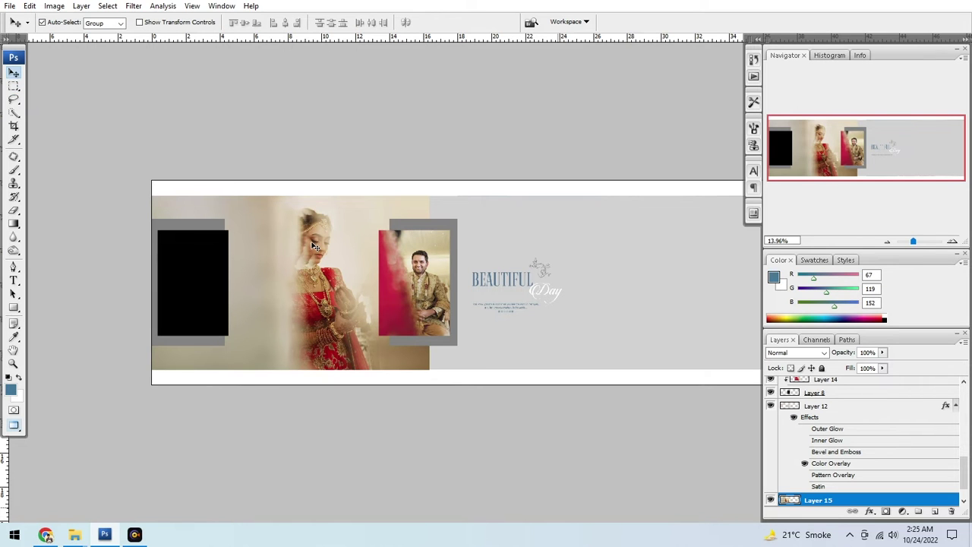
# Fade the bride photo's lower right edge with a large 2000 px soft eraser
pyautogui.rightClick(316, 247)
pyautogui.click(334, 252)
pyautogui.press('e')
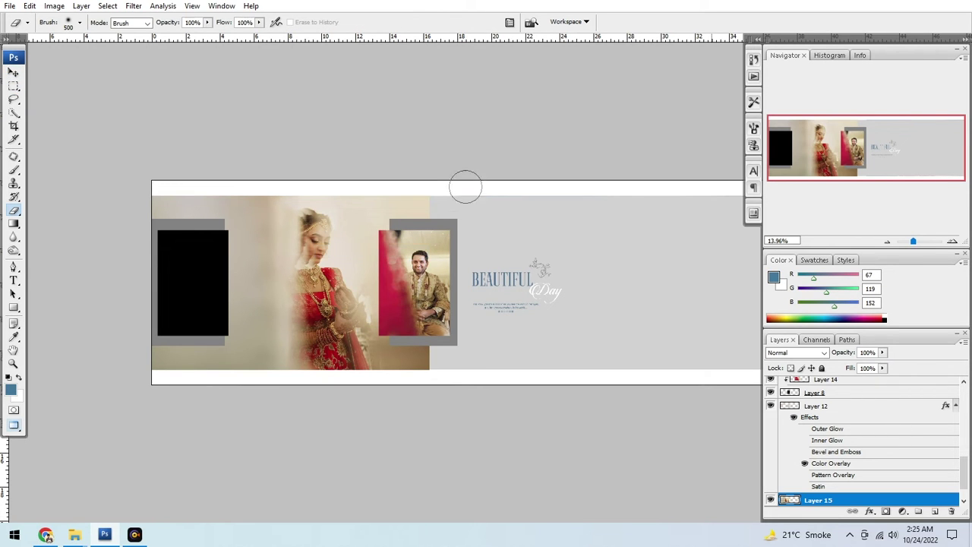
pyautogui.press(']')
pyautogui.press(']')
pyautogui.press(']')
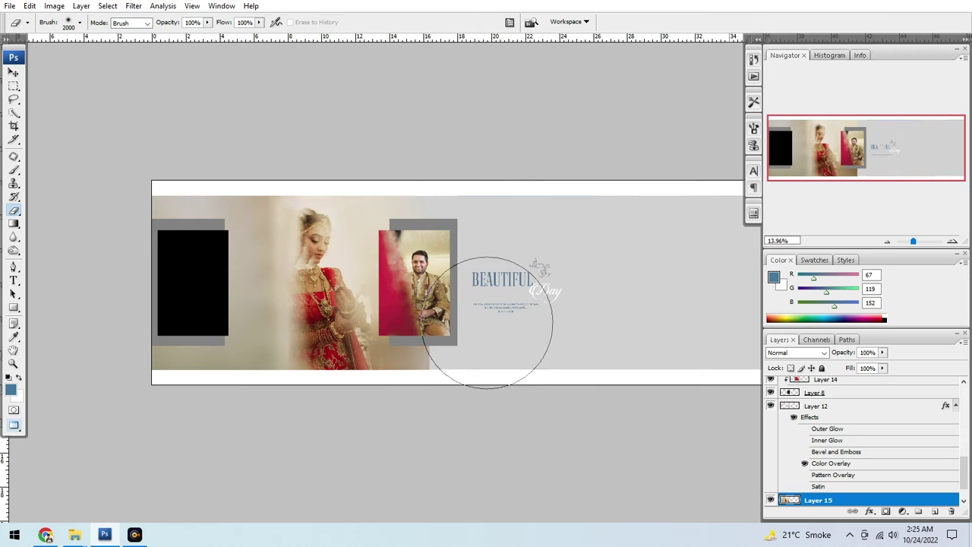
pyautogui.moveTo(500, 322); pyautogui.dragTo(478, 462)
# Cycle through the open documents back to the album and pick the bride photo layer
pyautogui.press('b')
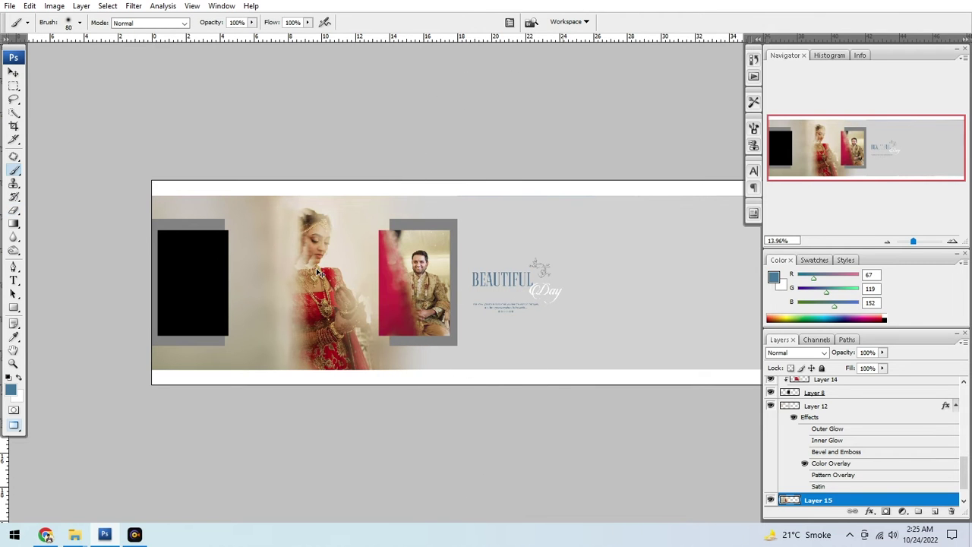
pyautogui.hotkey('ctrl', 'Tab')
pyautogui.hotkey('ctrl', 'Tab')
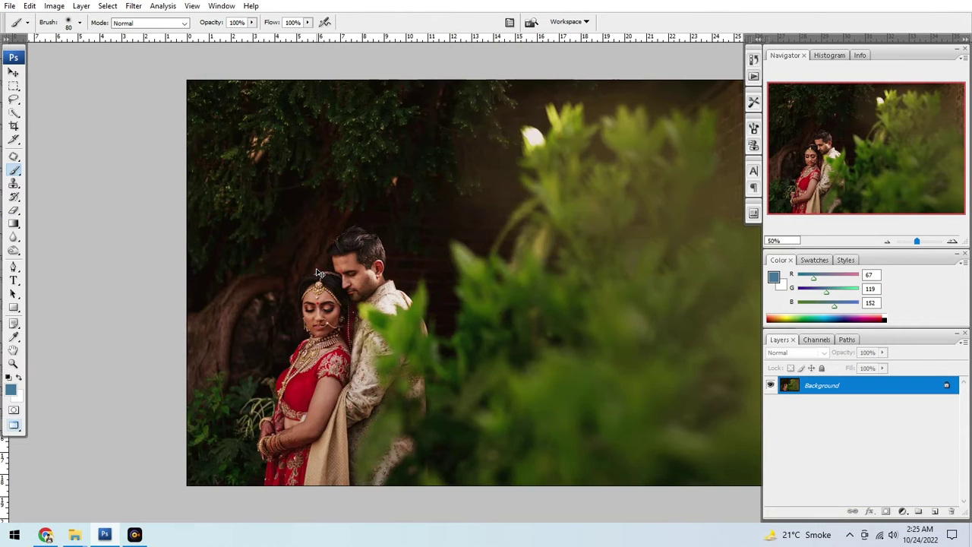
pyautogui.hotkey('ctrl', 'Tab')
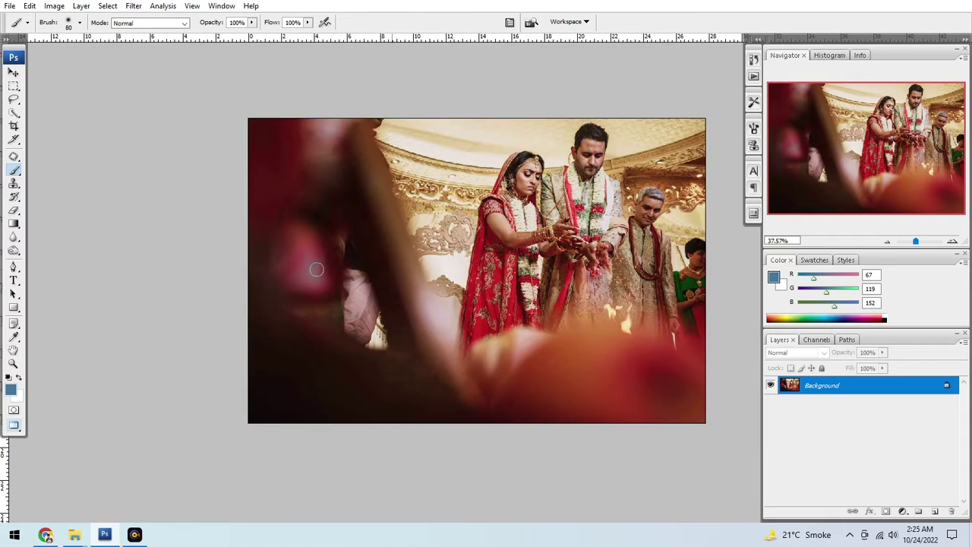
pyautogui.hotkey('ctrl', 'Tab')
pyautogui.press('v')
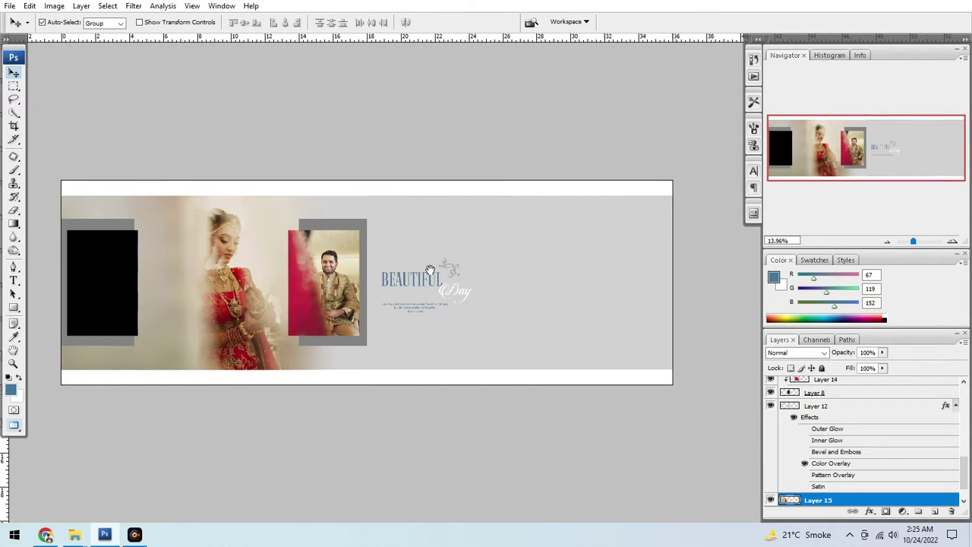
pyautogui.rightClick(286, 267)
# Move the bride photo to the right half of the spread
pyautogui.press('Escape')
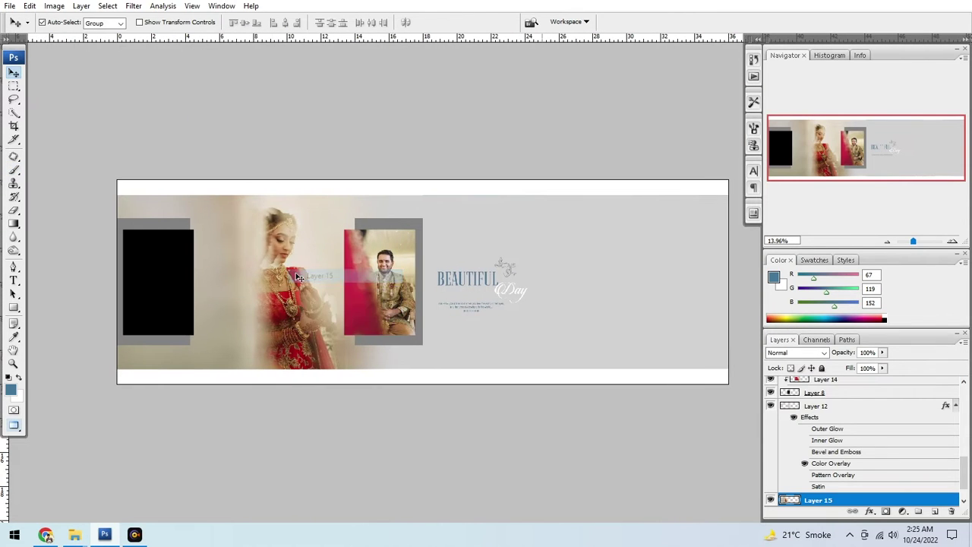
pyautogui.hotkey('ctrl', 't')
pyautogui.moveTo(288, 272); pyautogui.dragTo(625, 276)
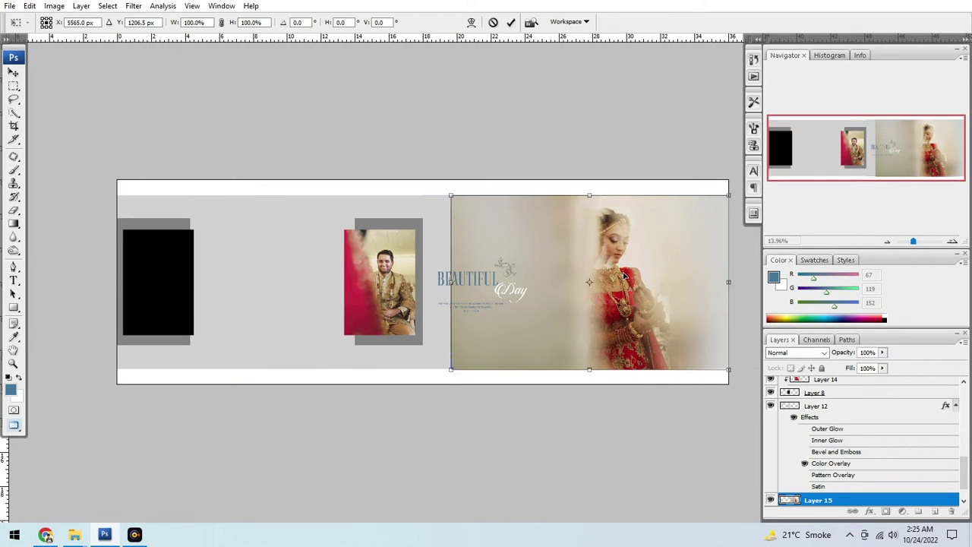
pyautogui.press('Return')
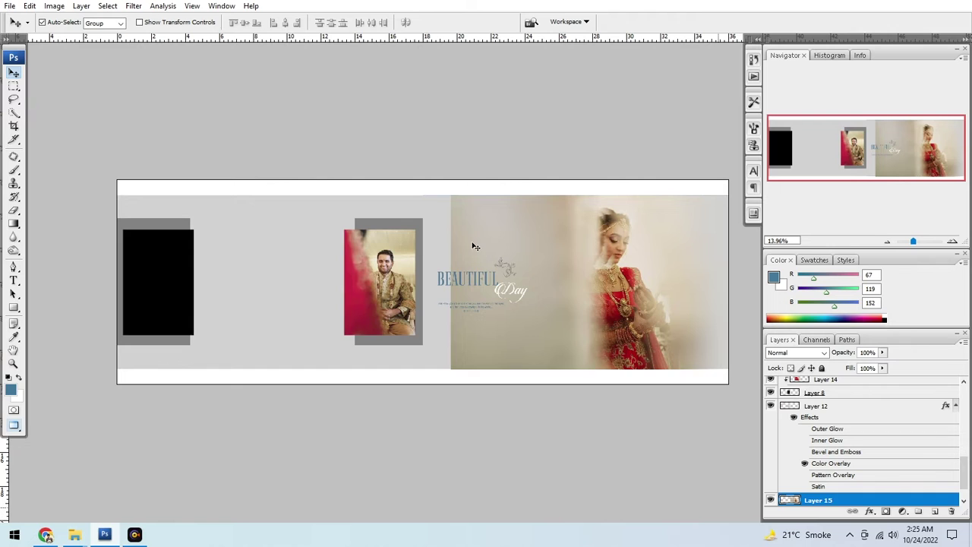
# Fill the Layer 1 background with a warm beige (196, 190, 176) sampled from the bride photo
pyautogui.press('m')
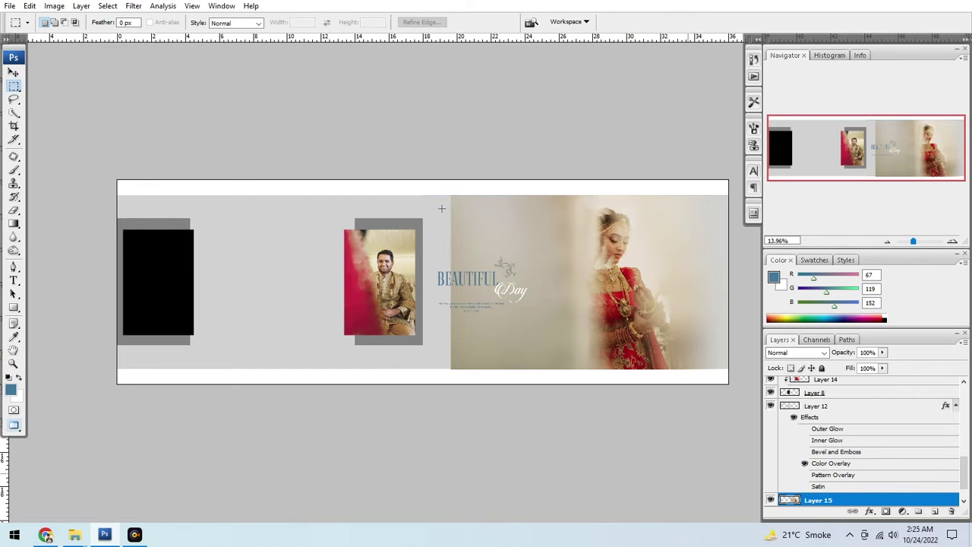
pyautogui.press('i')
pyautogui.click(495, 225)
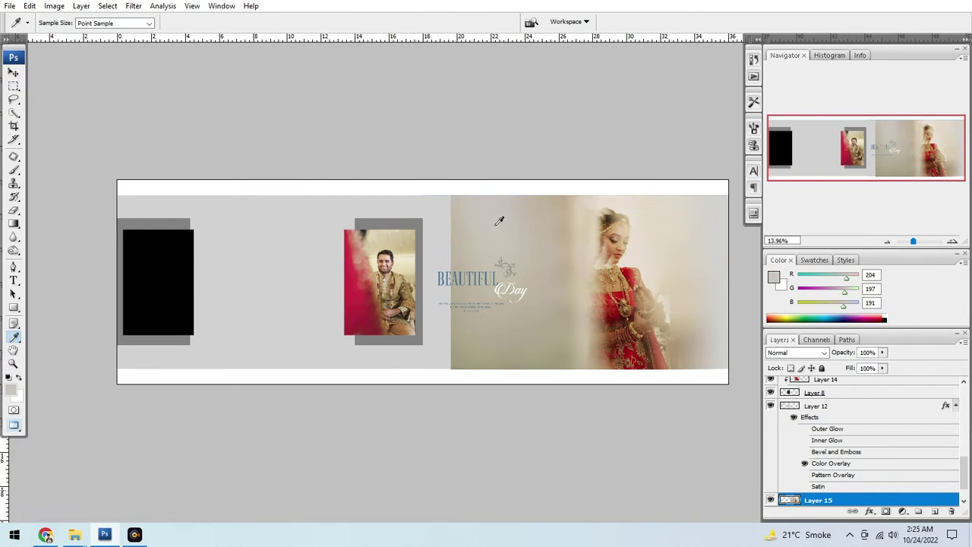
pyautogui.press('v')
pyautogui.rightClick(336, 218)
pyautogui.click(357, 222)
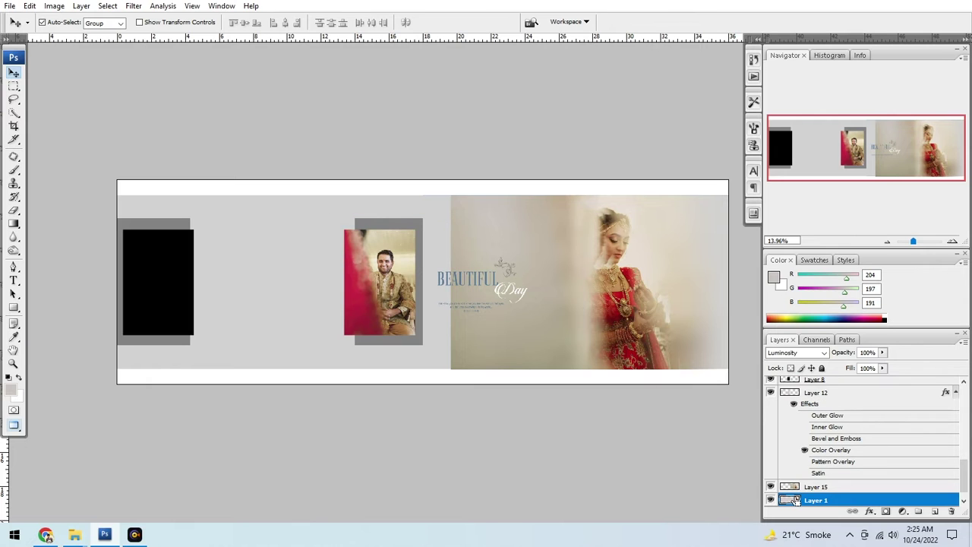
pyautogui.keyDown('ctrl'); pyautogui.click(793, 500); pyautogui.keyUp('ctrl')
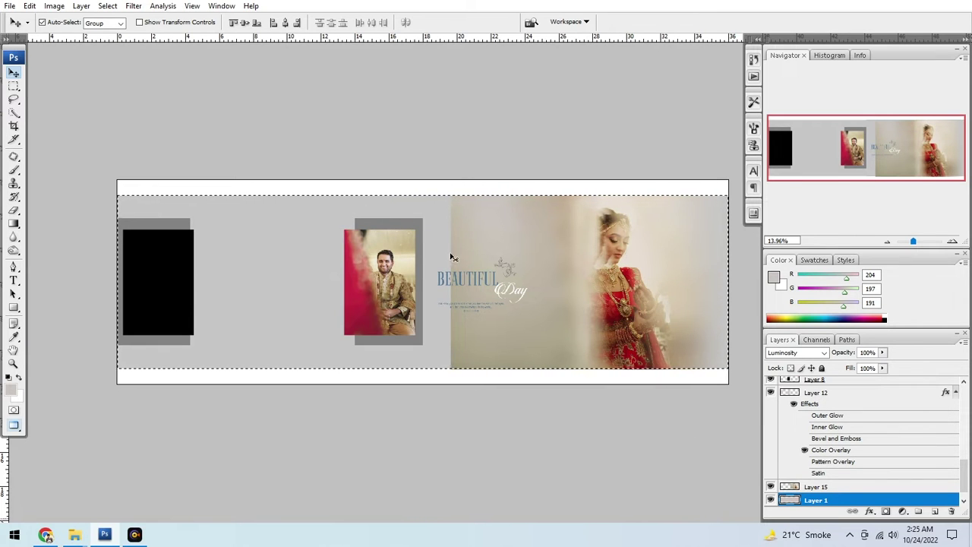
pyautogui.press('i')
pyautogui.click(471, 240)
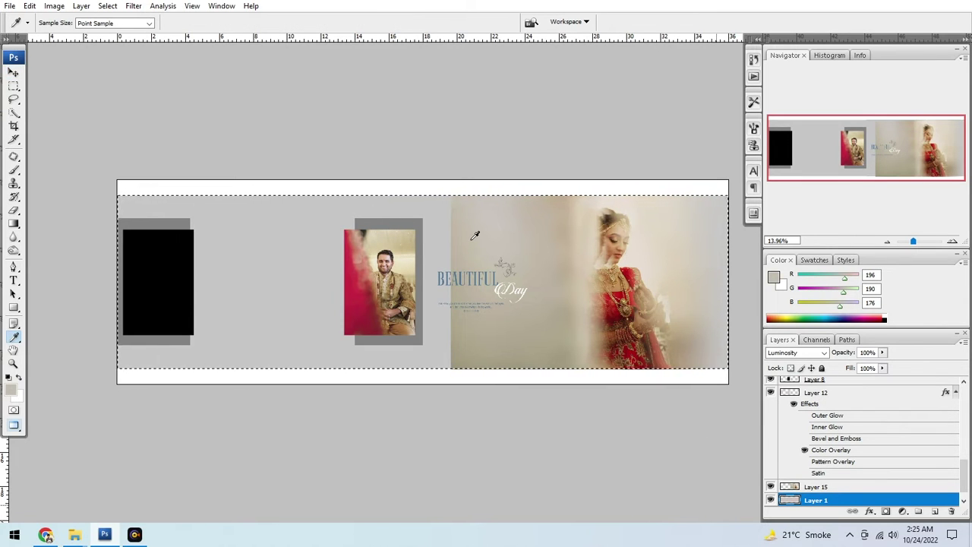
pyautogui.hotkey('ctrl', 'd')
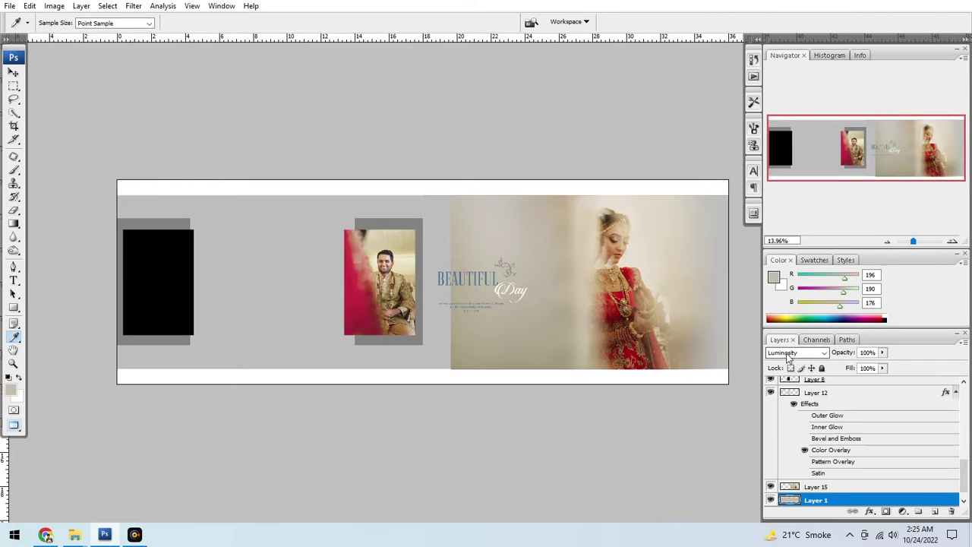
# Set Layer 1's blend mode to Normal and reselect the bride photo, Layer 15
pyautogui.click(789, 353)
pyautogui.click(782, 60)
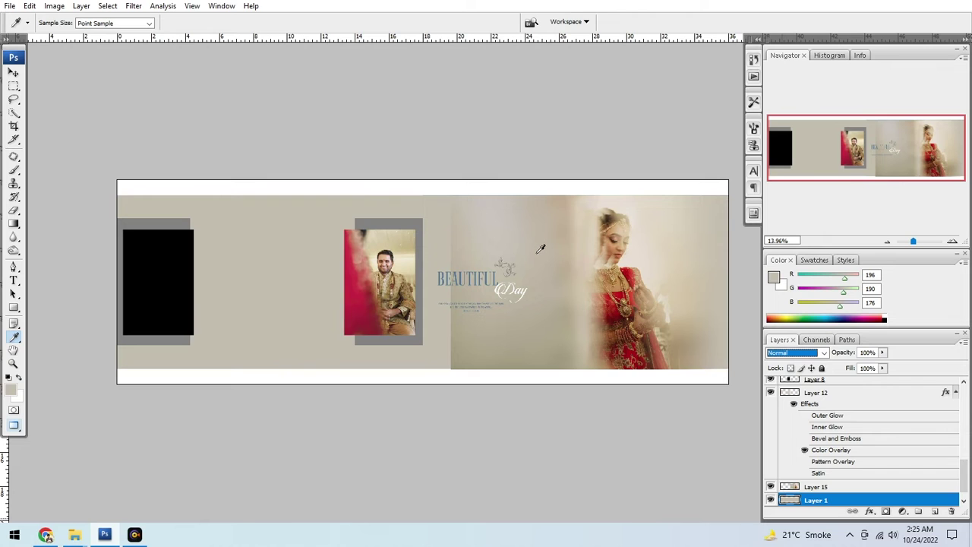
pyautogui.press('v')
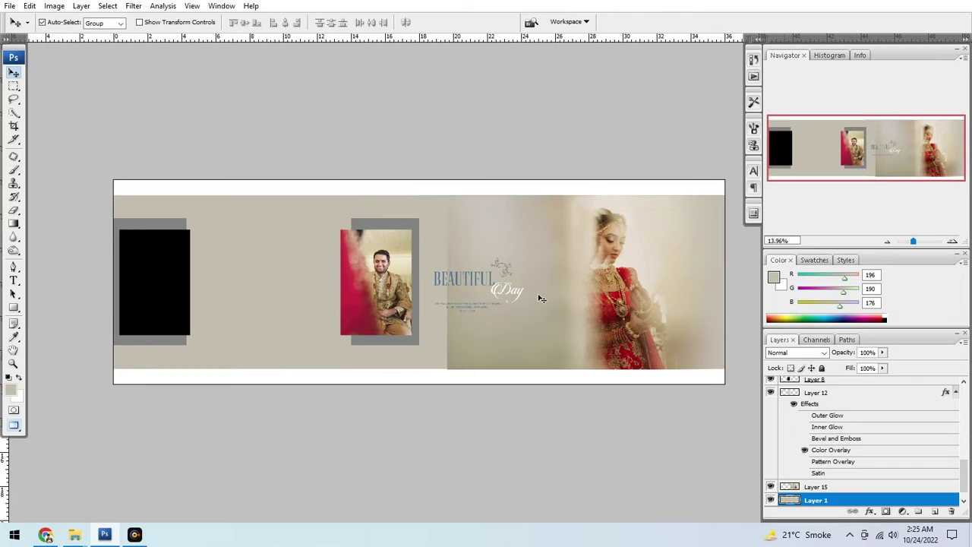
pyautogui.rightClick(543, 300)
pyautogui.click(542, 302)
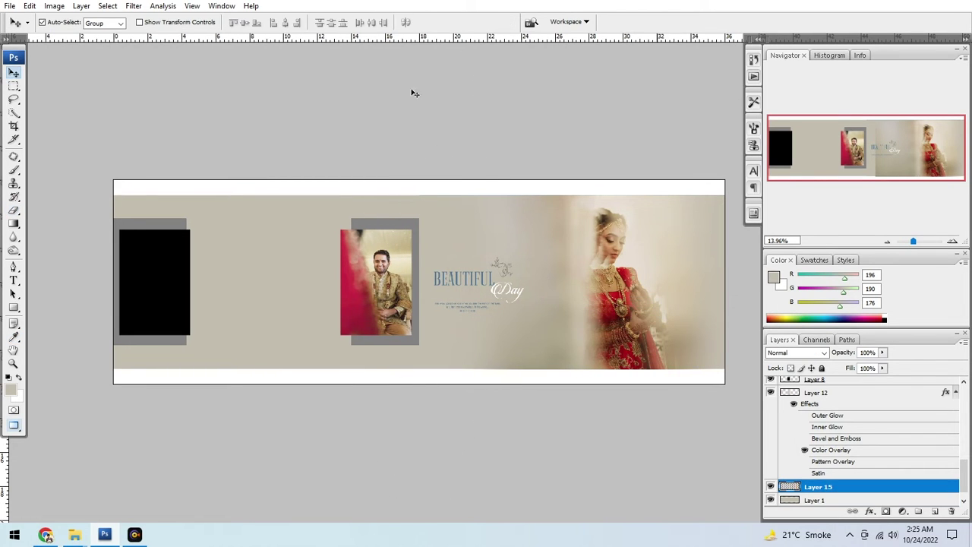
pyautogui.moveTo(261, 234); pyautogui.dragTo(375, 237)
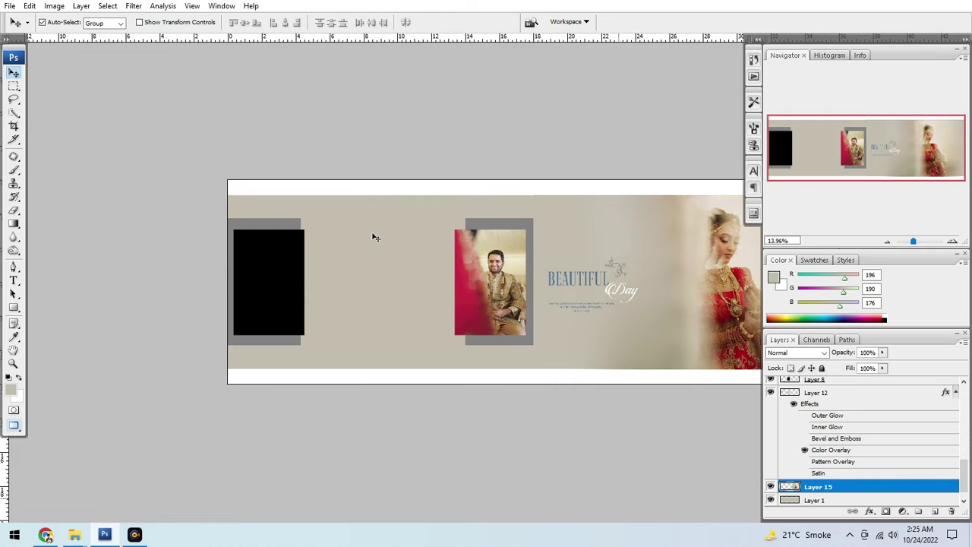
# Copy the whole ceremony photo and paste it into the album directly above Layer 1
pyautogui.hotkey('ctrl', 'Tab')
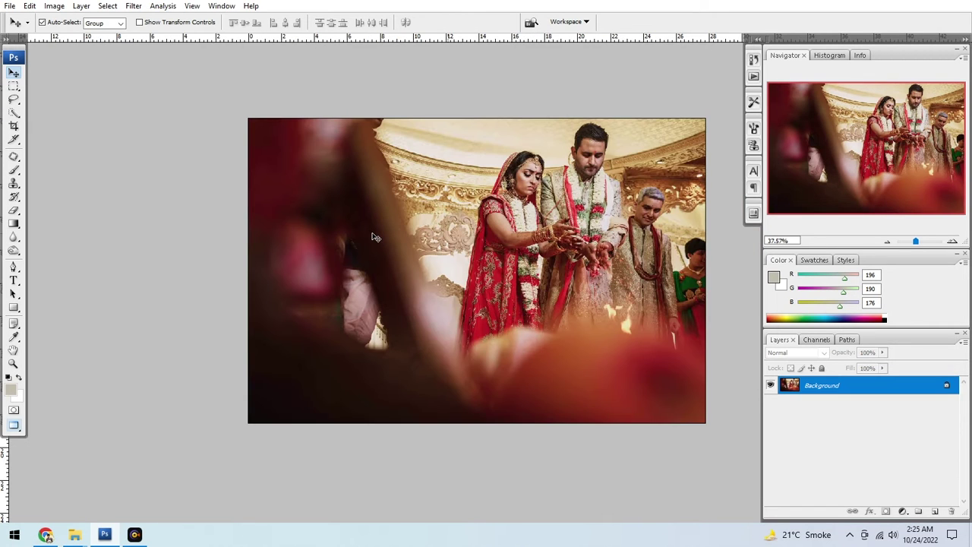
pyautogui.hotkey('ctrl', 'Tab')
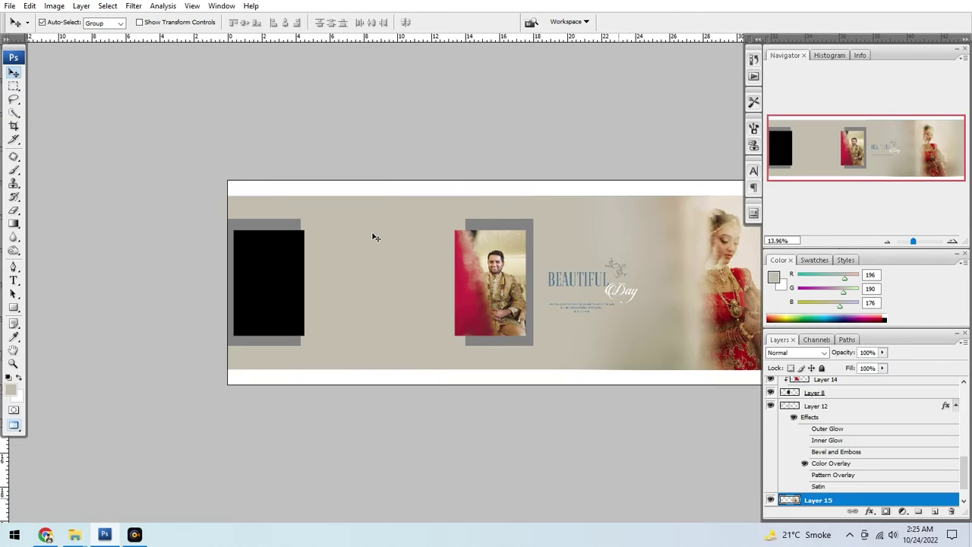
pyautogui.moveTo(494, 250); pyautogui.dragTo(469, 253)
pyautogui.hotkey('ctrl', 'Tab')
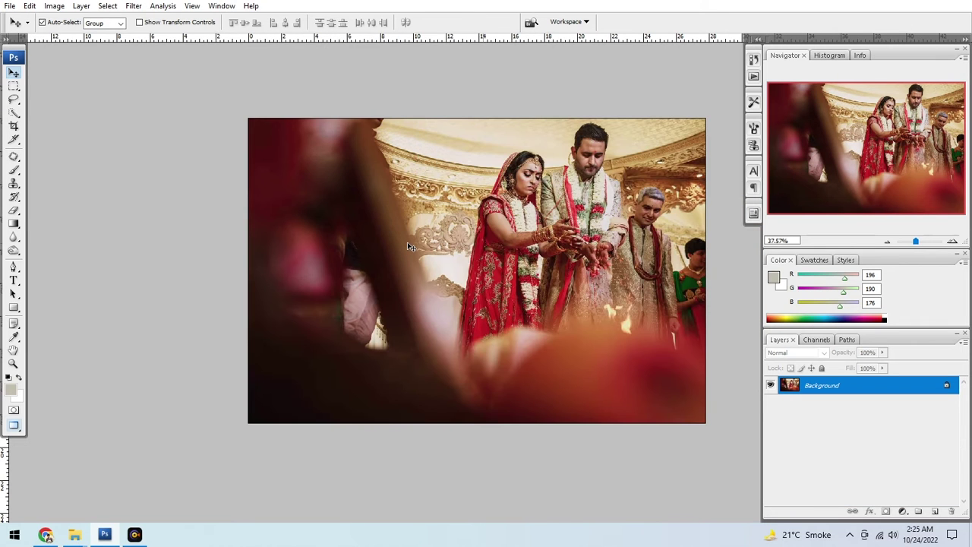
pyautogui.hotkey('ctrl', 'a')
pyautogui.hotkey('ctrl', 'Tab')
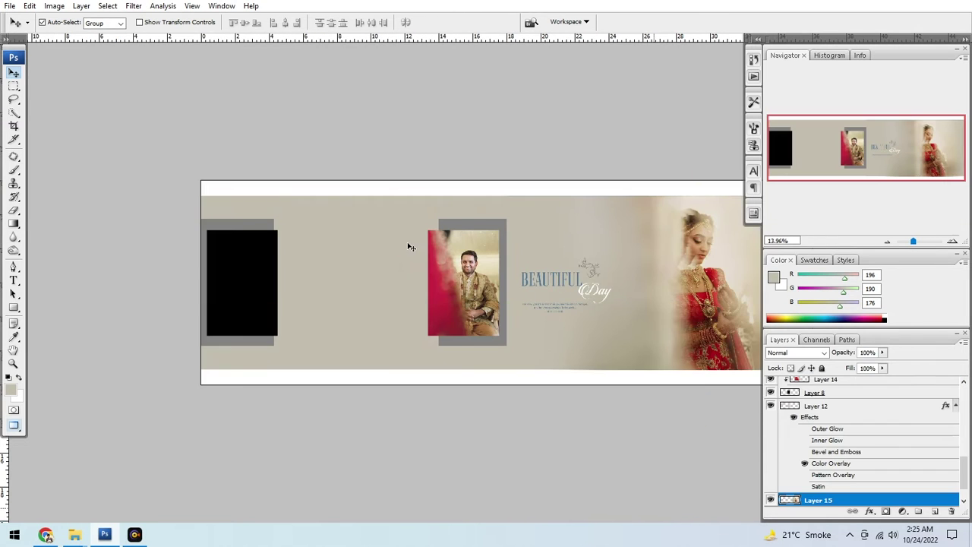
pyautogui.hotkey('ctrl', 'v')
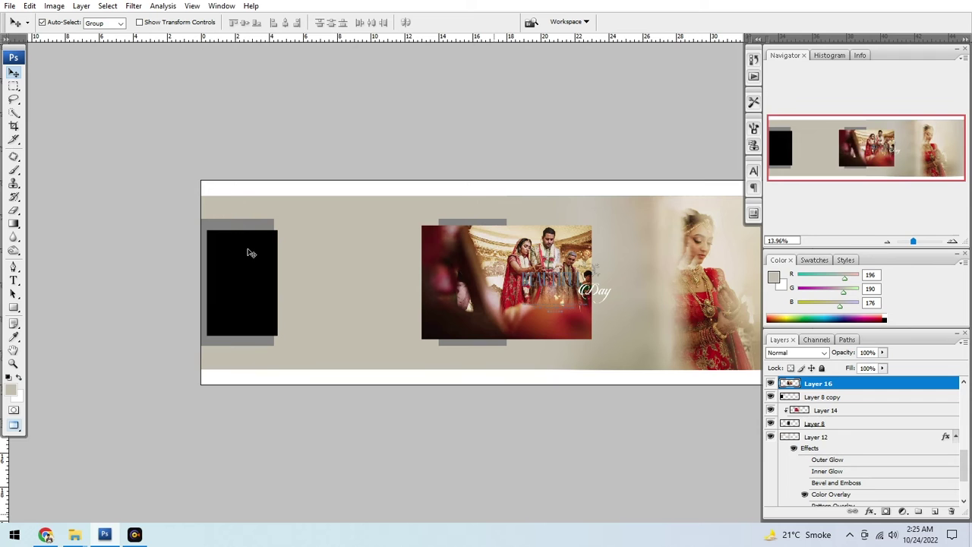
pyautogui.hotkey('ctrl', 'z')
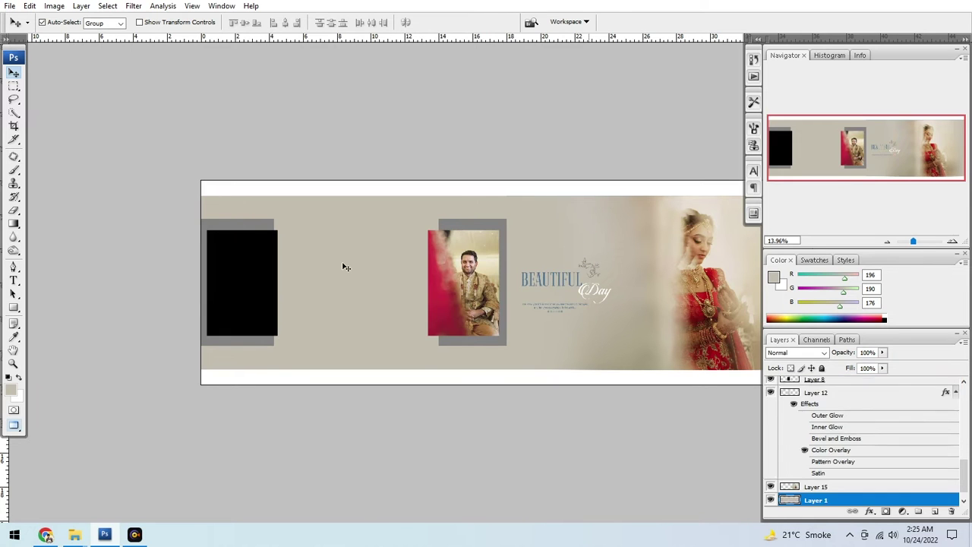
pyautogui.hotkey('ctrl', 'v')
pyautogui.hotkey('ctrl', 't')
# Scale the ceremony photo proportionally to 161.6% and position it over the spread's left half
pyautogui.moveTo(558, 296); pyautogui.dragTo(401, 296)
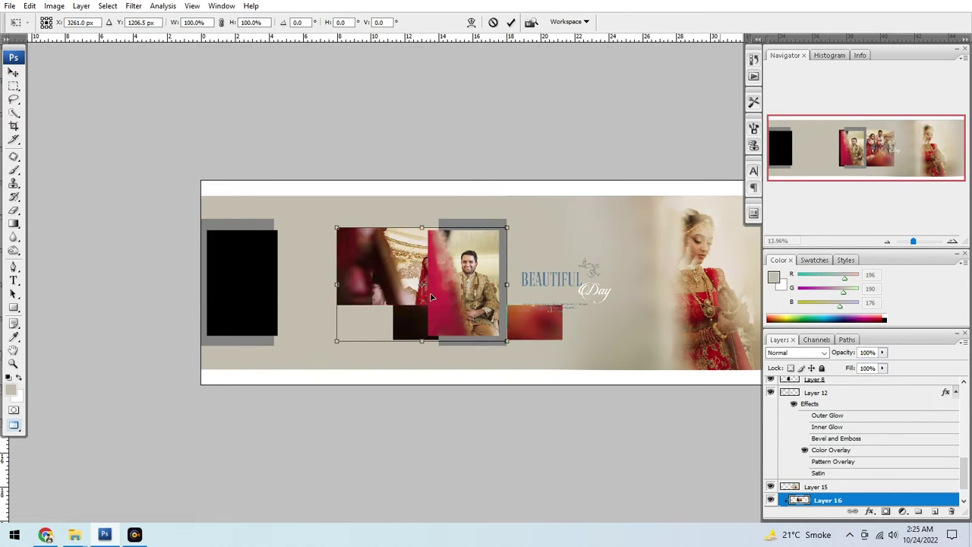
pyautogui.keyDown('alt'); pyautogui.moveTo(440, 339); pyautogui.dragTo(492, 344); pyautogui.keyUp('alt')
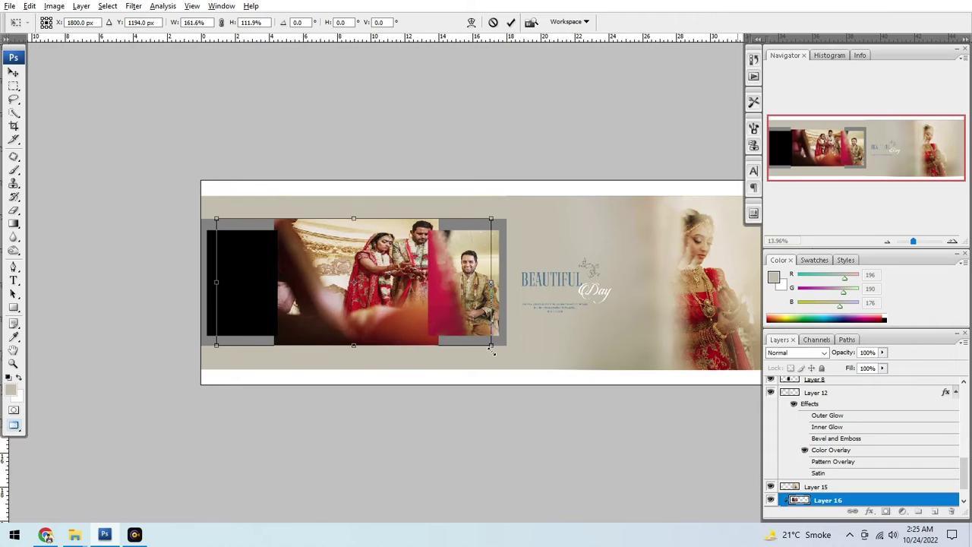
pyautogui.click(221, 22)
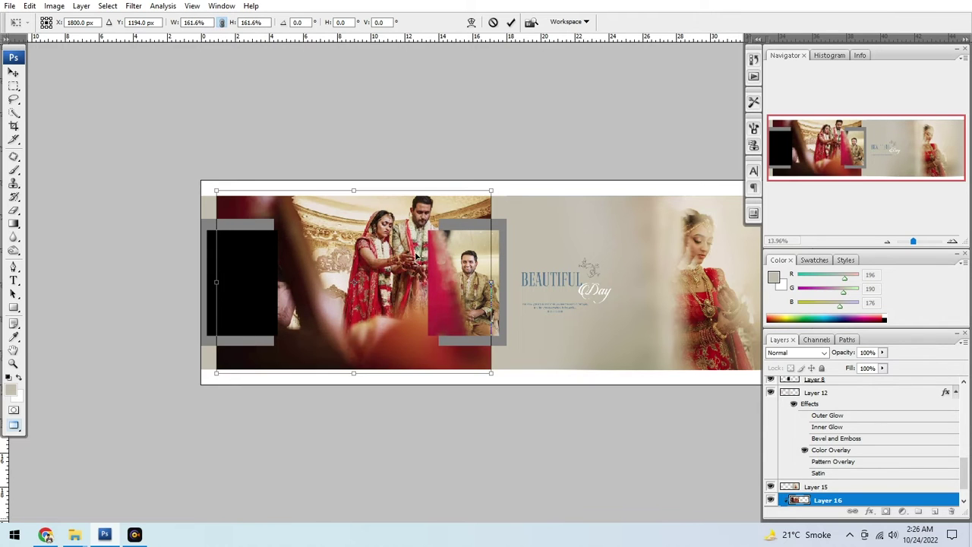
pyautogui.moveTo(411, 256)
pyautogui.mouseDown()
pyautogui.moveTo(379, 260)
pyautogui.moveTo(403, 287)
pyautogui.mouseUp()
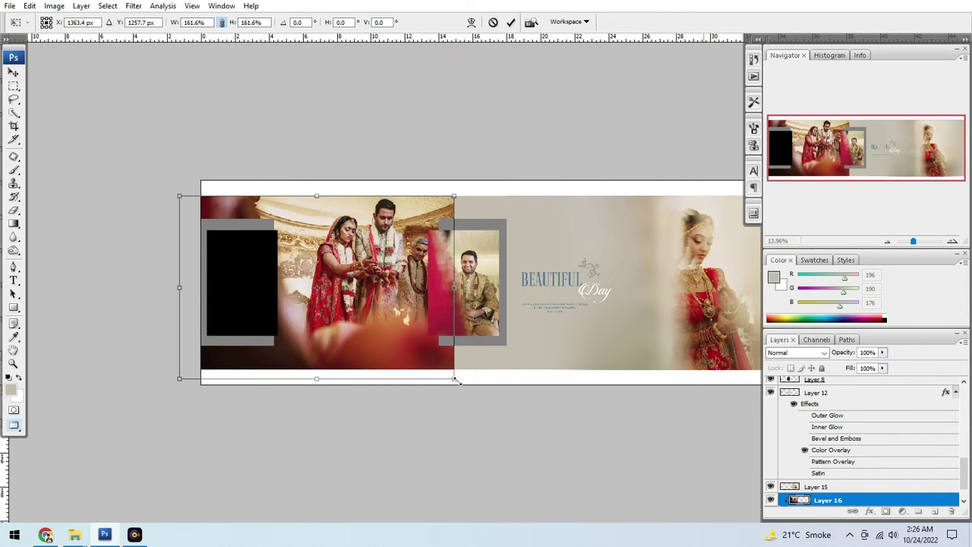
pyautogui.moveTo(456, 382); pyautogui.dragTo(443, 372)
pyautogui.press('Return')
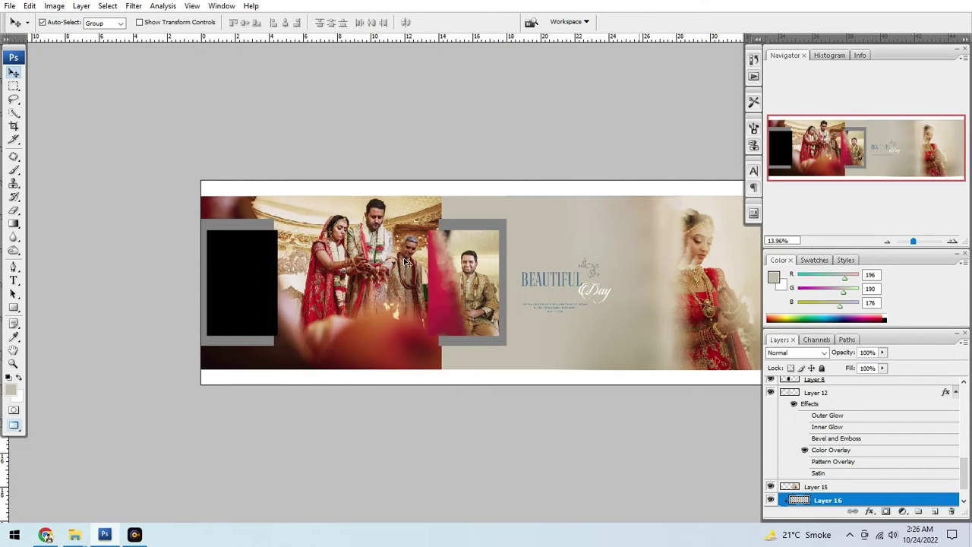
# Pan across the spread to check the layout, then bring up File Explorer
pyautogui.press('e')
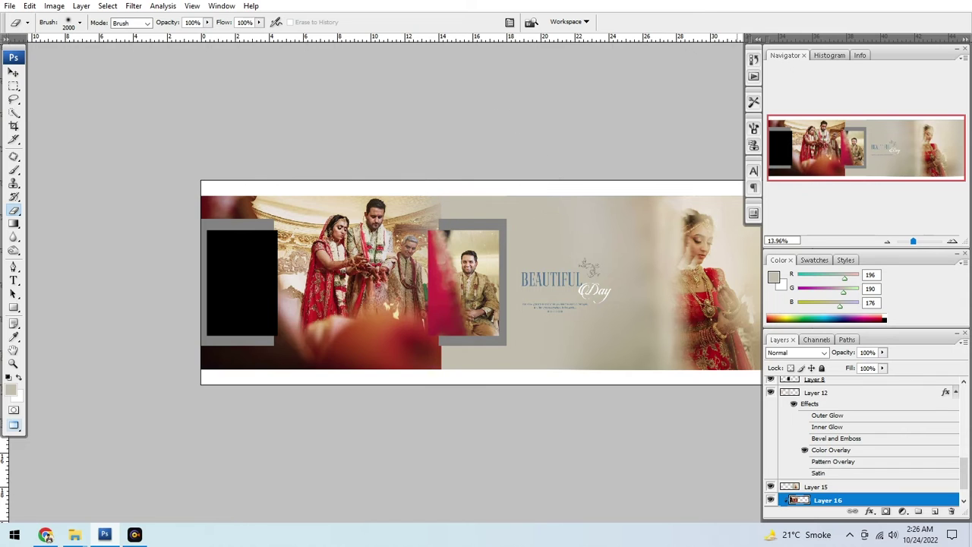
pyautogui.press('v')
pyautogui.keyDown('alt'); pyautogui.scroll(2, 422, 243); pyautogui.keyUp('alt')
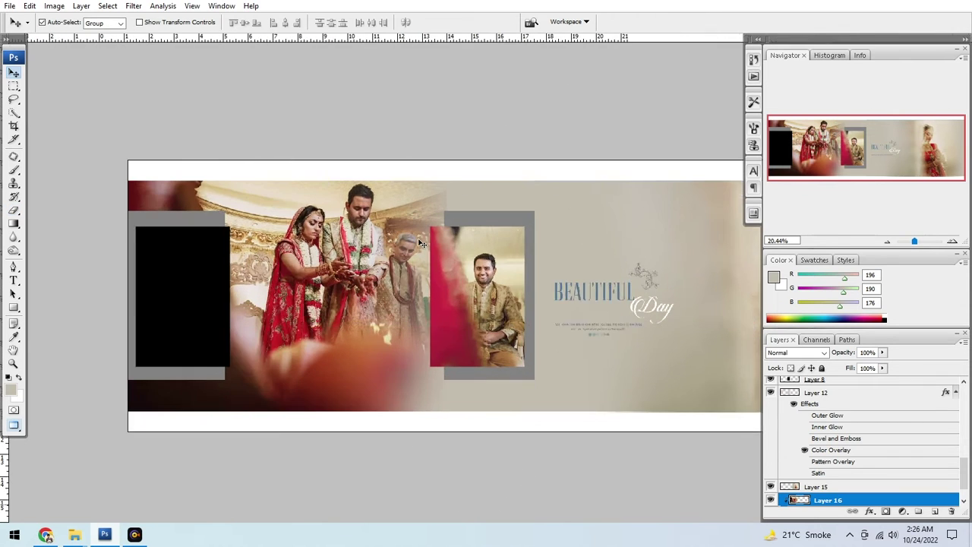
pyautogui.keyDown('alt'); pyautogui.scroll(-1, 422, 243); pyautogui.keyUp('alt')
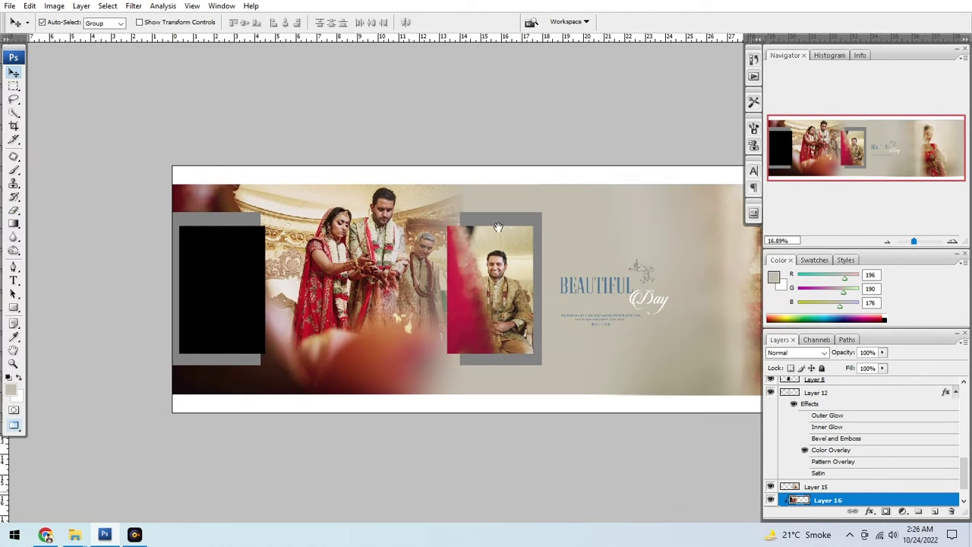
pyautogui.moveTo(498, 226); pyautogui.dragTo(419, 223)
pyautogui.moveTo(323, 230); pyautogui.dragTo(406, 225)
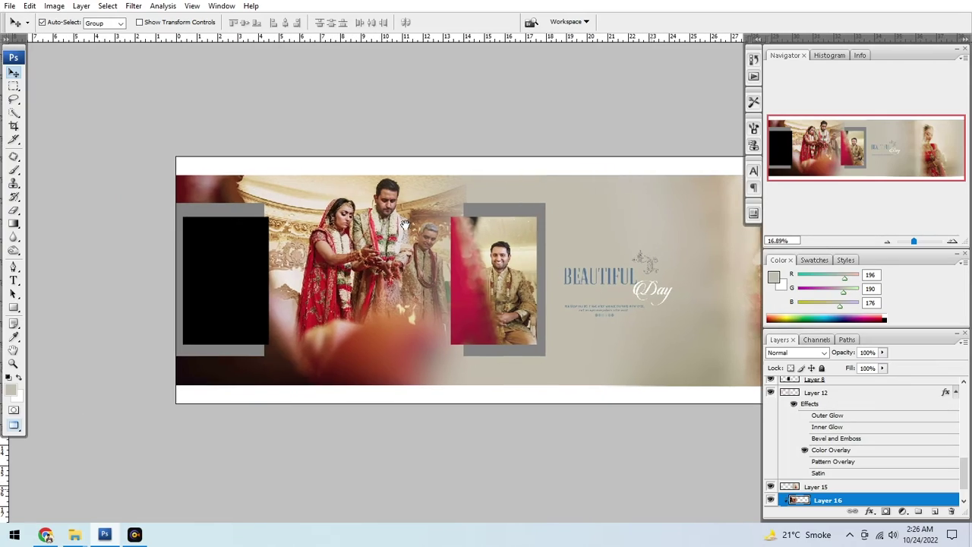
pyautogui.click(74, 534)
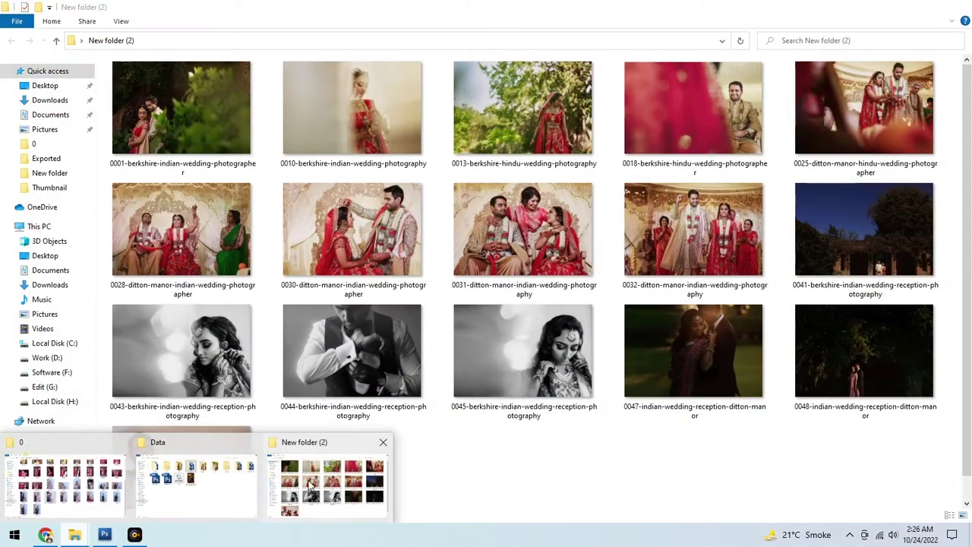
# Browse the 0043, 0018, 0013 and 0010 photos, then drag the 0001 couple photo into the album
pyautogui.click(334, 483)
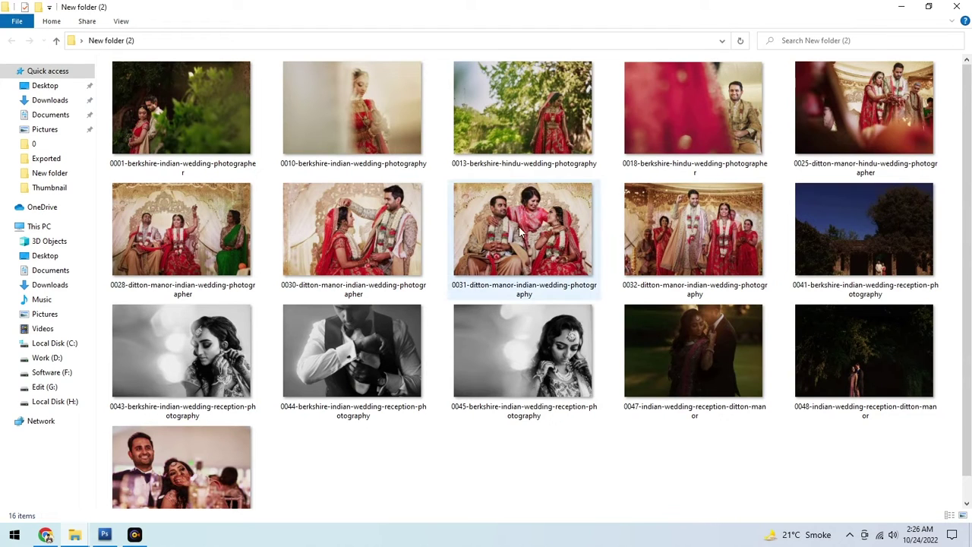
pyautogui.click(220, 353)
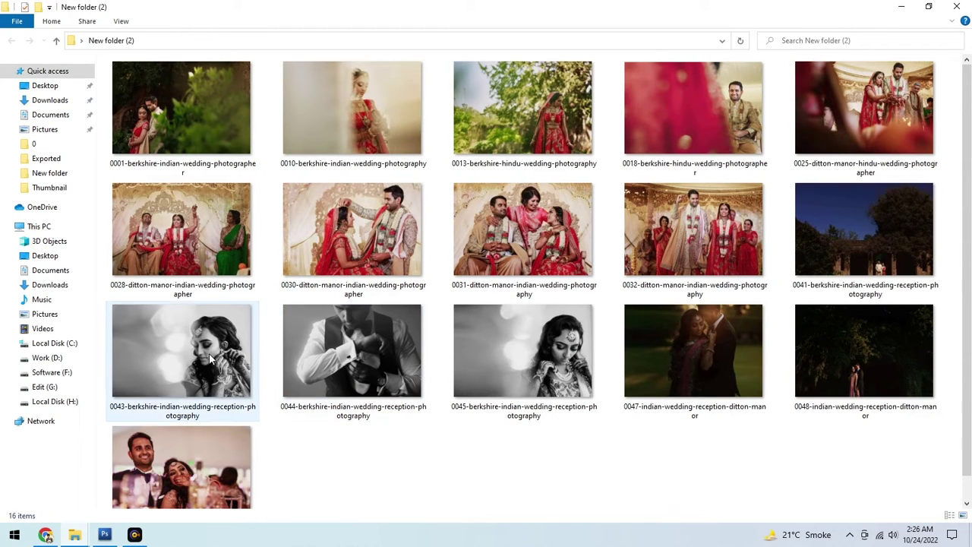
pyautogui.click(744, 108)
pyautogui.click(525, 118)
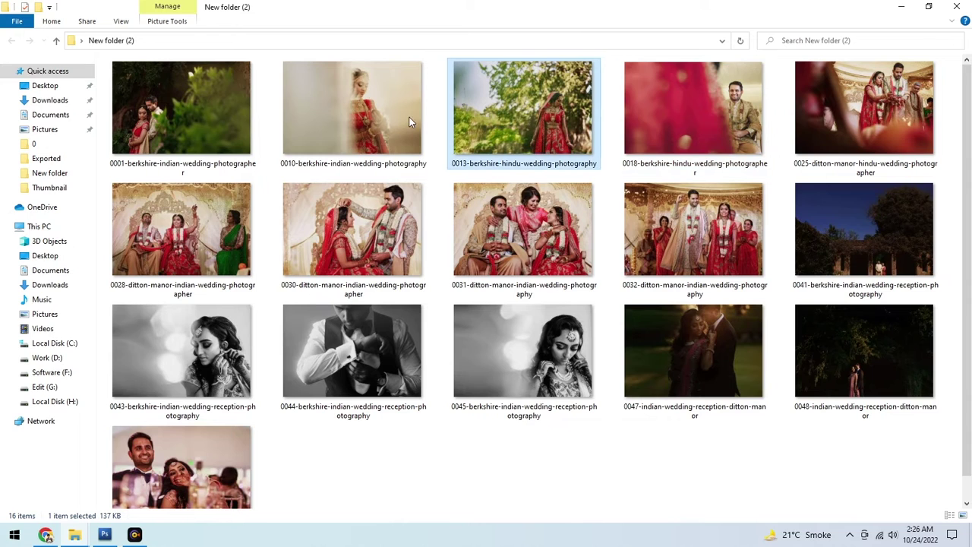
pyautogui.click(408, 120)
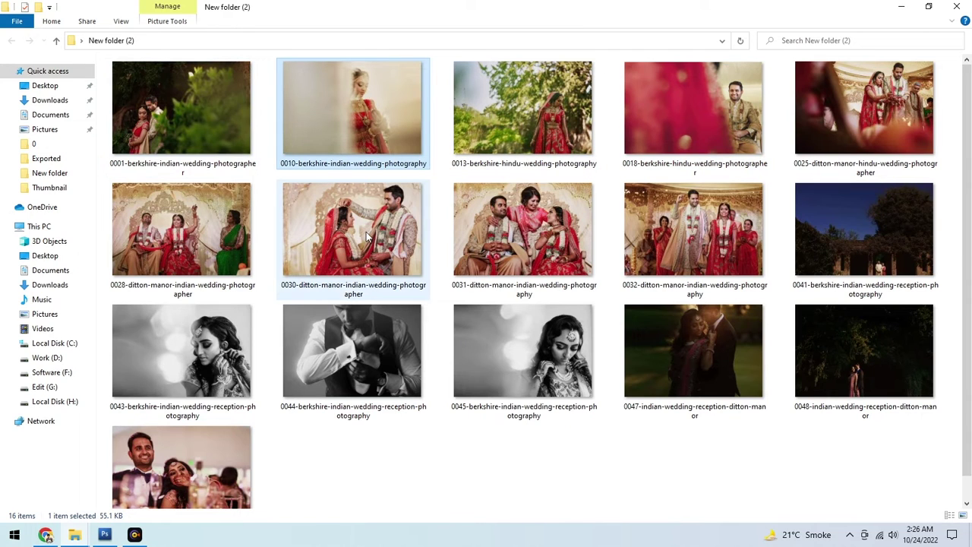
pyautogui.moveTo(366, 231); pyautogui.dragTo(873, 106)
pyautogui.moveTo(182, 114)
pyautogui.mouseDown()
pyautogui.moveTo(287, 259)
pyautogui.moveTo(423, 136)
pyautogui.mouseUp()
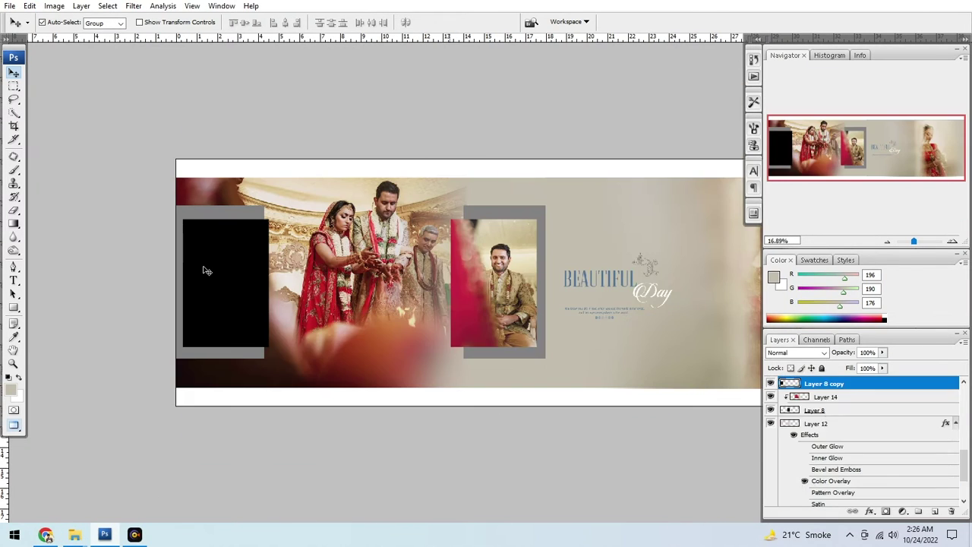
# Place the couple photo into the left black frame, scaled to about 111%
pyautogui.moveTo(205, 271); pyautogui.dragTo(206, 270)
pyautogui.moveTo(528, 286); pyautogui.dragTo(262, 282)
pyautogui.moveTo(384, 211); pyautogui.dragTo(387, 196)
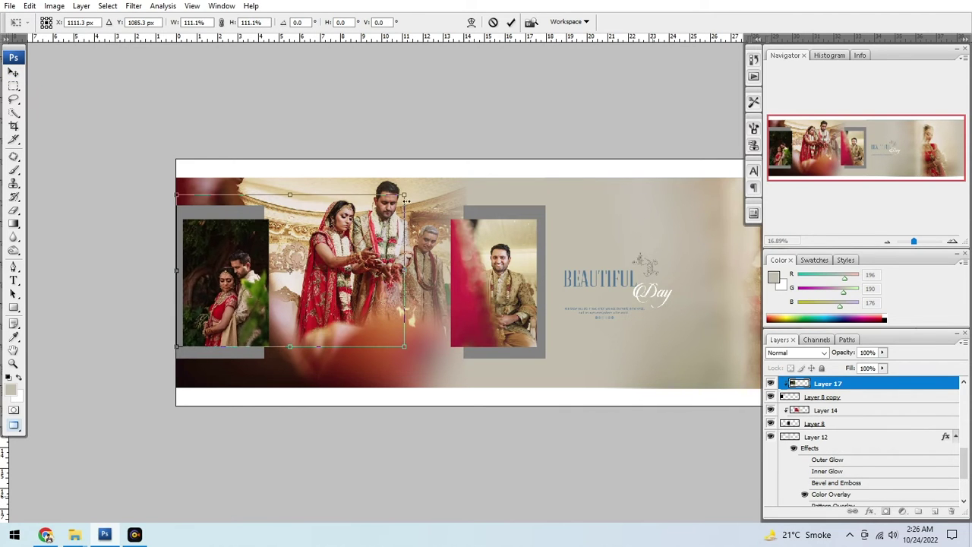
pyautogui.press('Return')
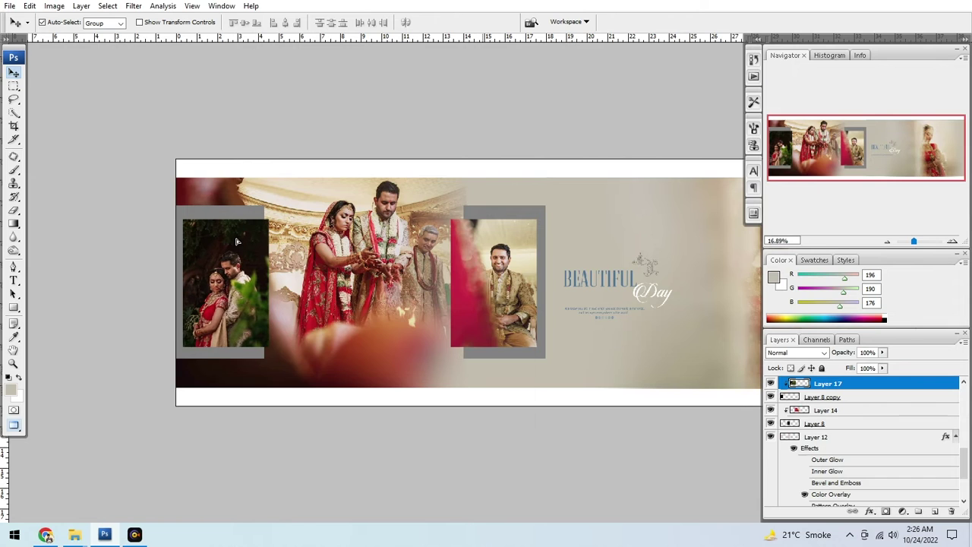
# Make the couple photo black-and-white and adjust its tones with a Curves point
pyautogui.hotkey('ctrl', 'shift', 'u')
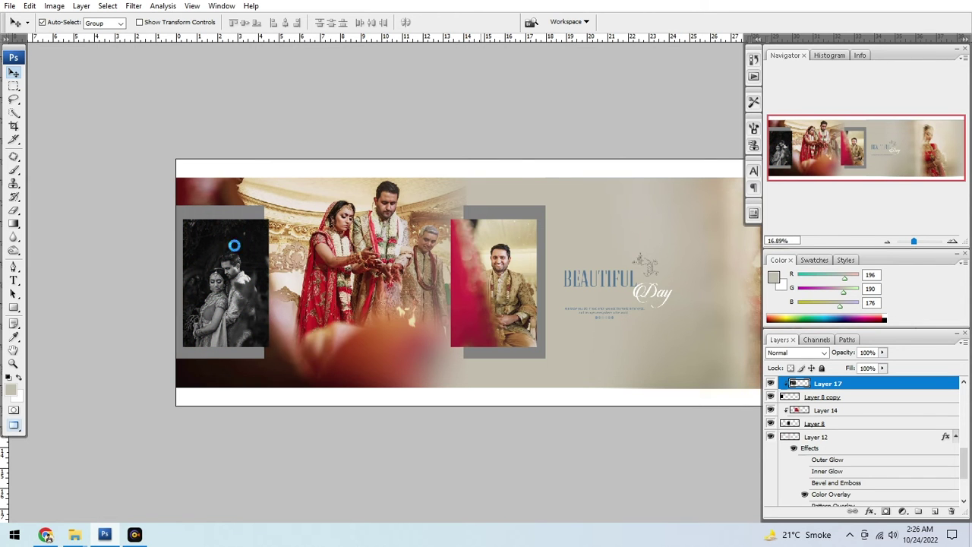
pyautogui.hotkey('ctrl', 'm')
pyautogui.click(681, 203)
pyautogui.press('Return')
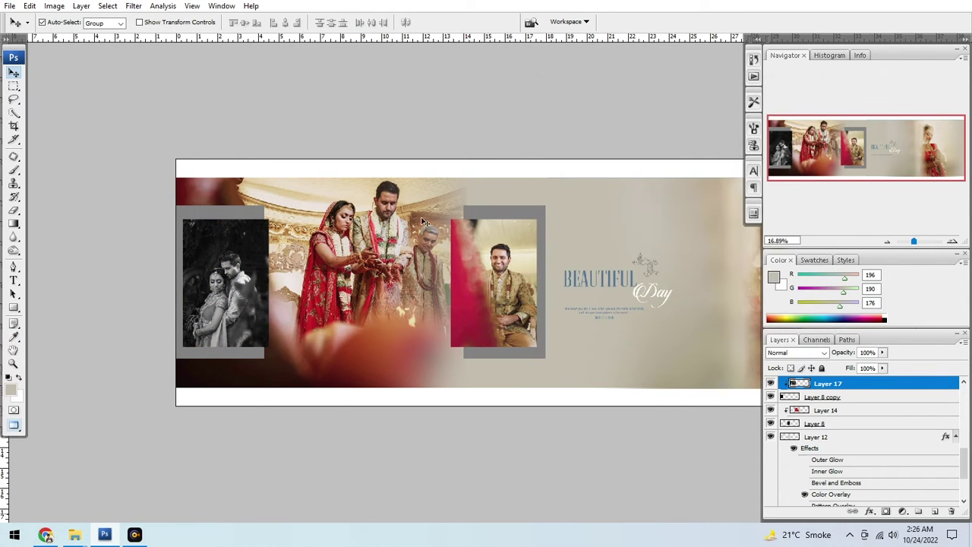
pyautogui.moveTo(481, 217); pyautogui.dragTo(393, 217)
pyautogui.scroll(2, 393, 217)
# Add a light ~20 px inside Stroke and a size-43, lower-opacity Drop Shadow to Layer 8
pyautogui.click(425, 240)
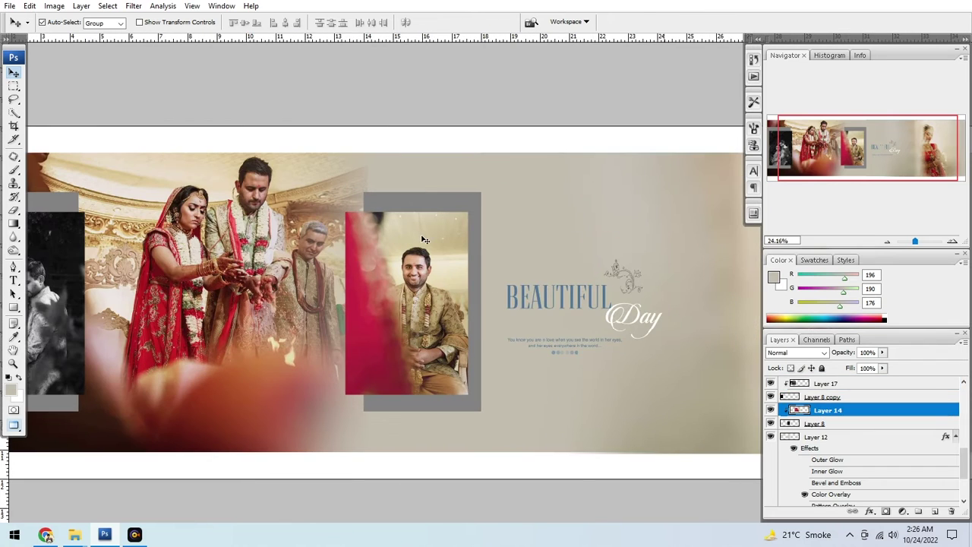
pyautogui.doubleClick(794, 425)
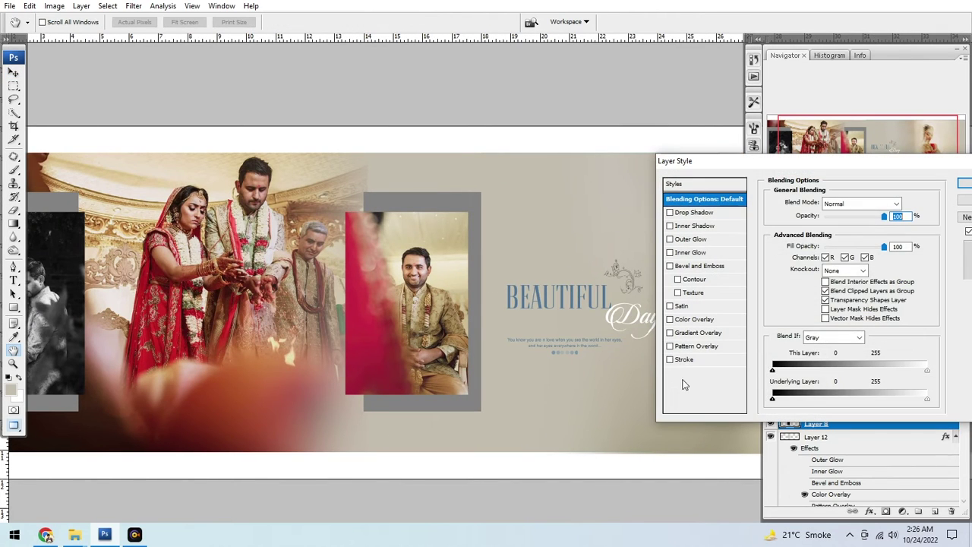
pyautogui.click(683, 359)
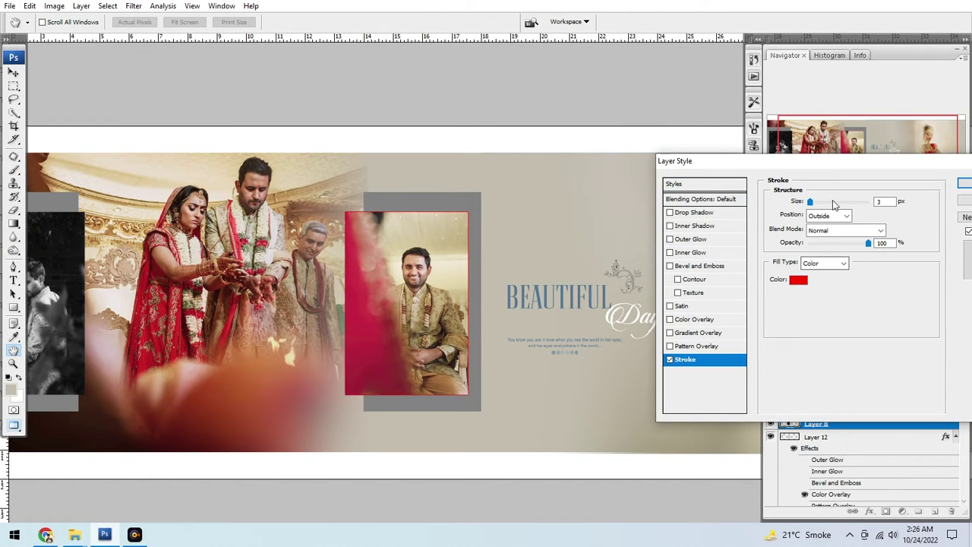
pyautogui.click(820, 232)
pyautogui.moveTo(810, 201); pyautogui.dragTo(816, 204)
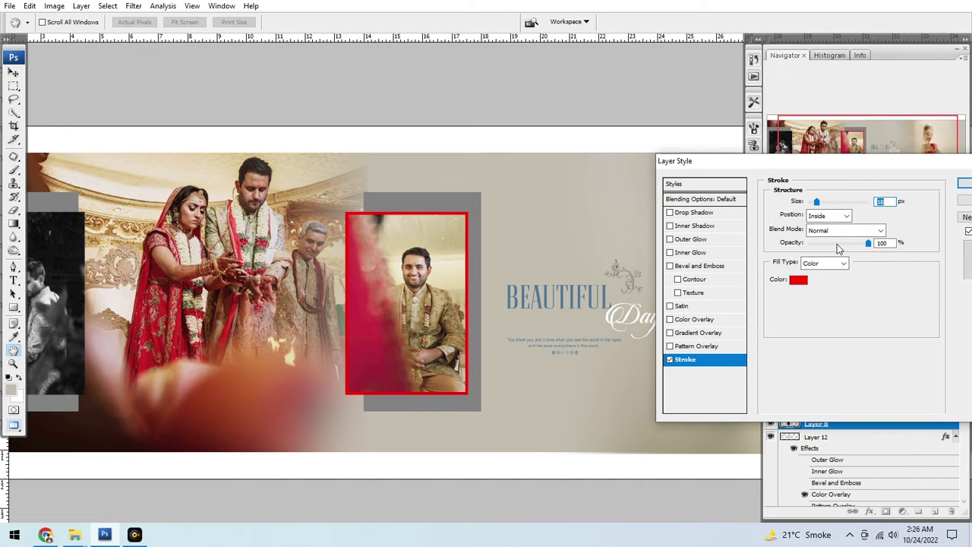
pyautogui.click(694, 213)
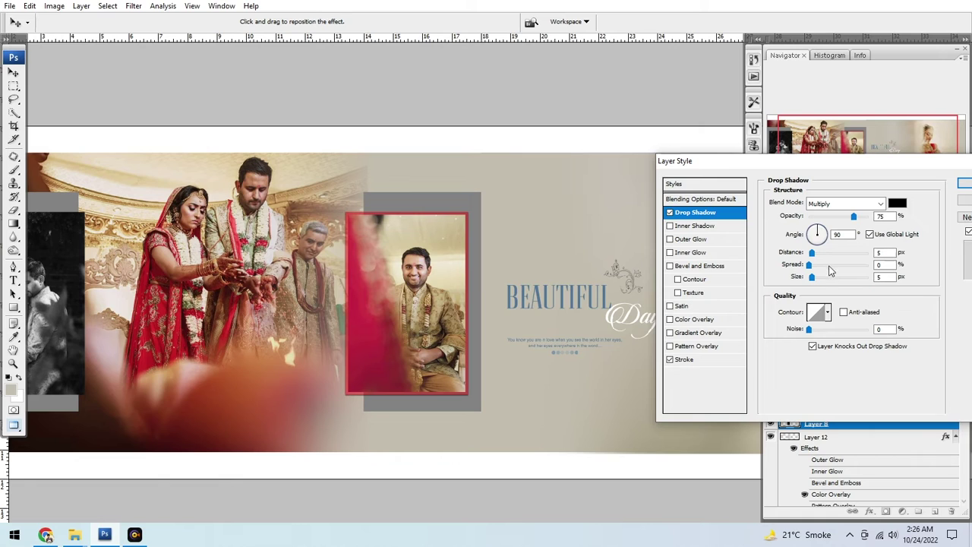
pyautogui.moveTo(813, 277); pyautogui.dragTo(826, 278)
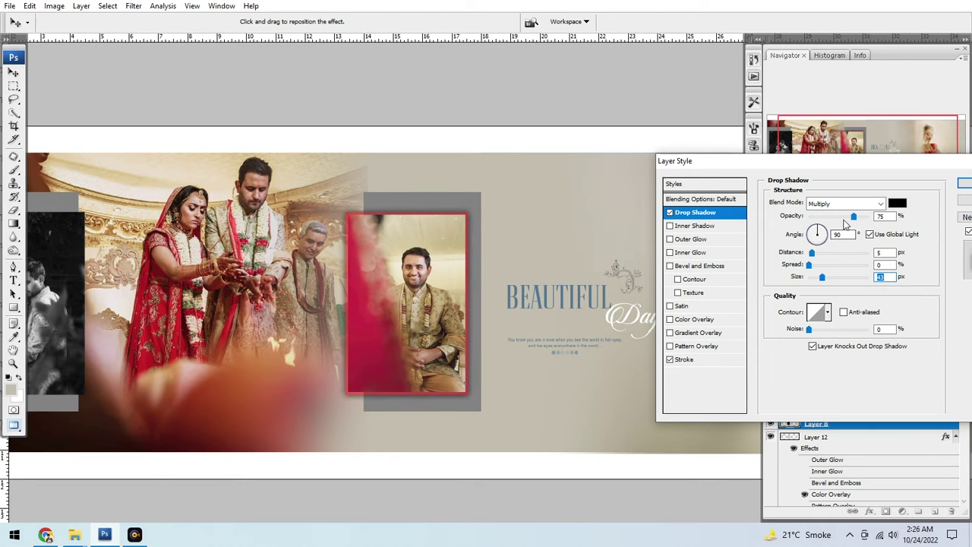
pyautogui.moveTo(852, 217); pyautogui.dragTo(833, 217)
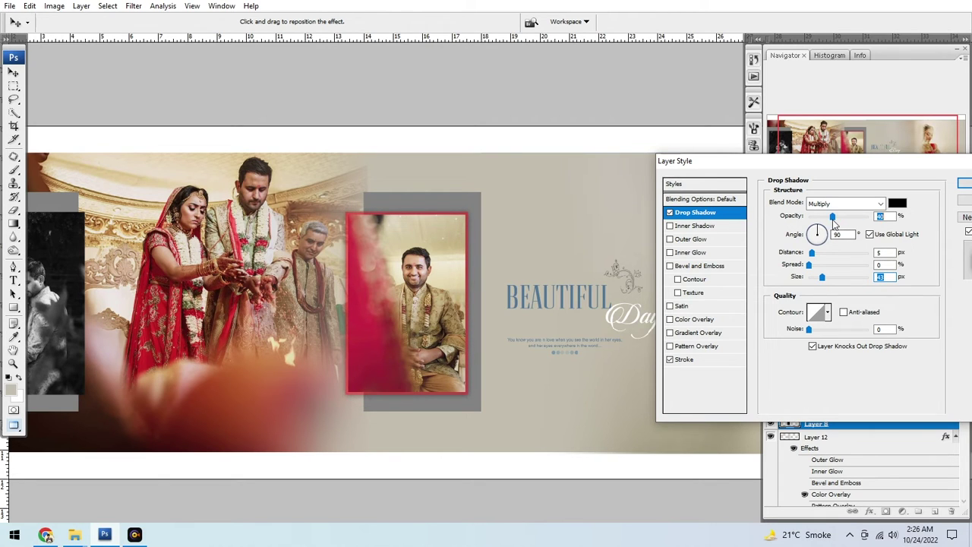
pyautogui.click(686, 360)
pyautogui.click(799, 279)
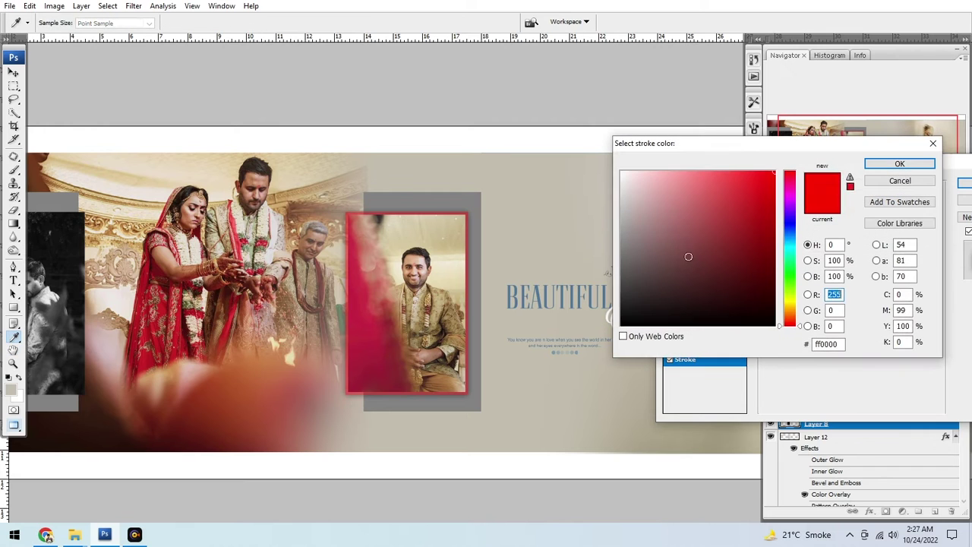
# Copy Layer 8's border and shadow style and paste it onto Layer 8 copy, the left frame
pyautogui.rightClick(875, 422)
pyautogui.click(870, 336)
pyautogui.moveTo(323, 207); pyautogui.dragTo(511, 191)
pyautogui.click(828, 383)
pyautogui.click(830, 396)
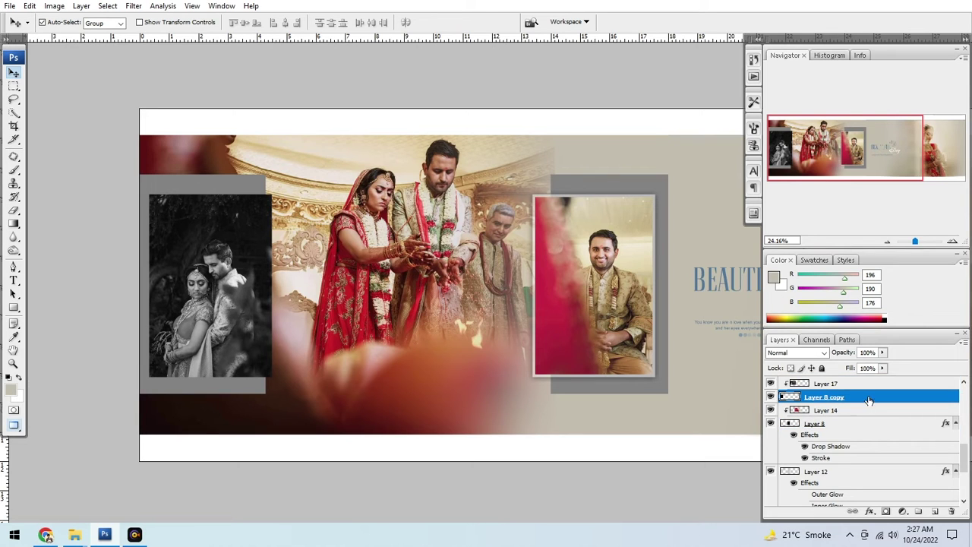
pyautogui.rightClick(866, 397)
pyautogui.click(884, 328)
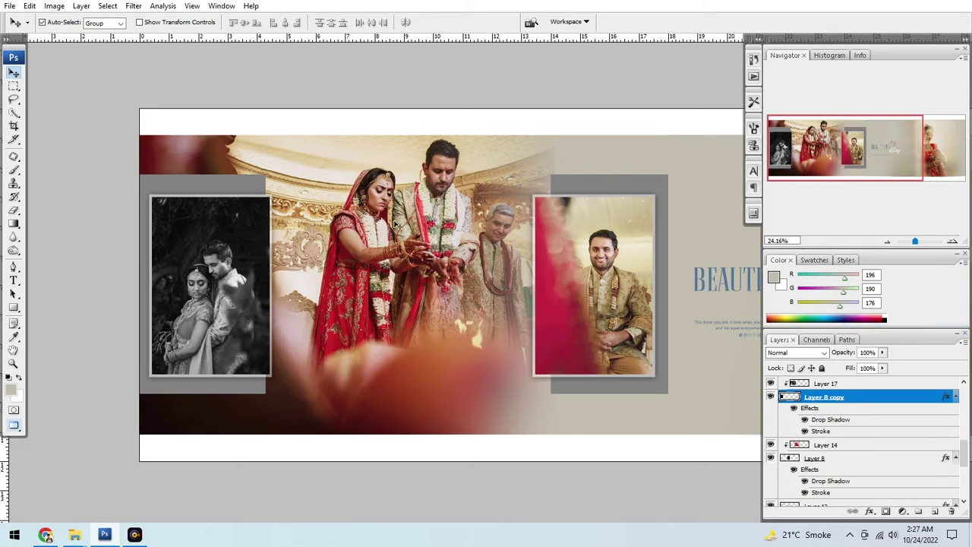
# Set Layer 12, the grey frame backing panels, to 50% opacity
pyautogui.click(238, 184)
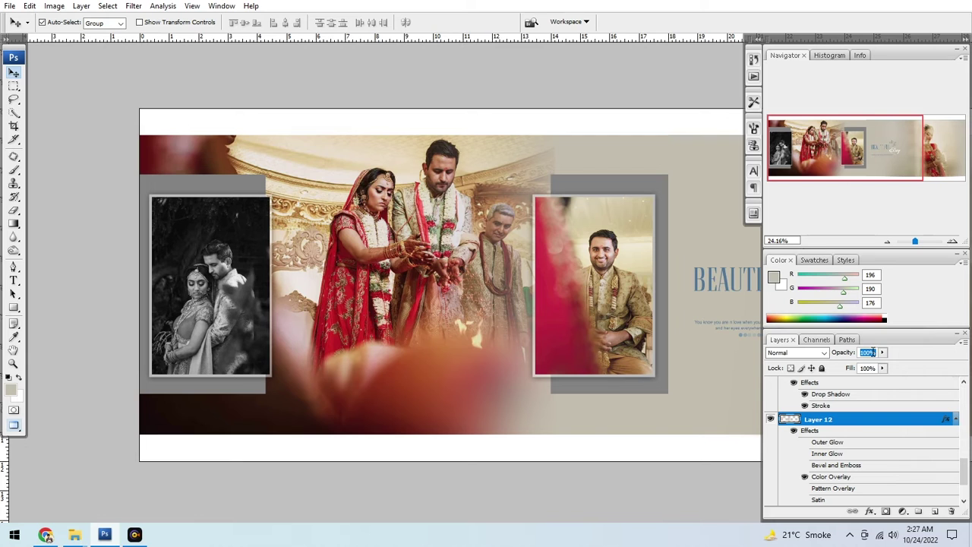
pyautogui.write('50')
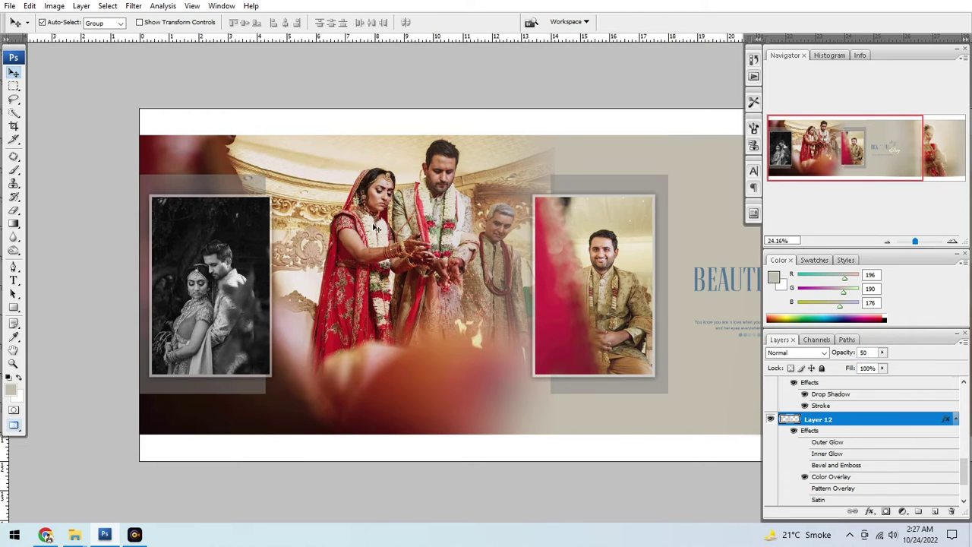
pyautogui.moveTo(613, 228); pyautogui.dragTo(339, 221)
pyautogui.moveTo(552, 233)
pyautogui.mouseDown()
pyautogui.moveTo(421, 232)
pyautogui.moveTo(635, 231)
pyautogui.mouseUp()
pyautogui.moveTo(460, 235); pyautogui.dragTo(438, 235)
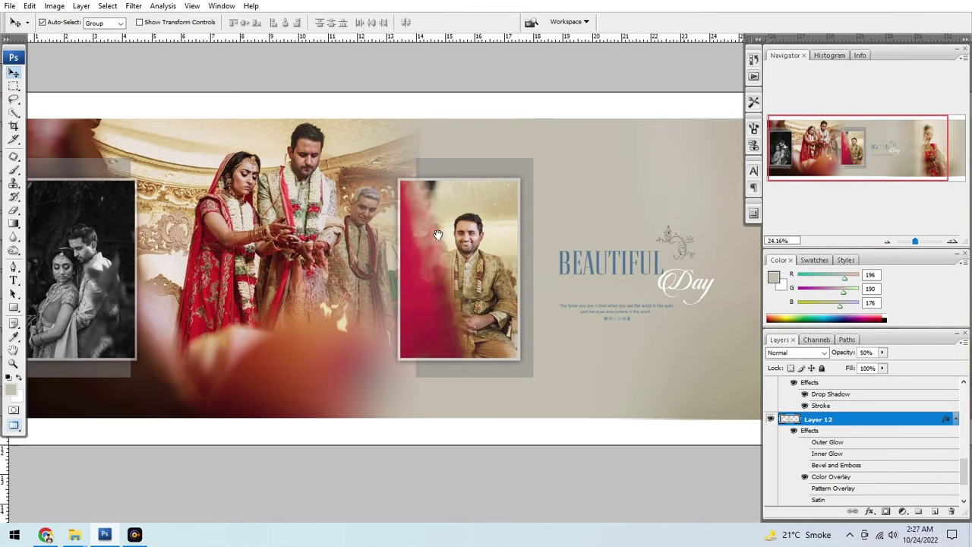
pyautogui.moveTo(165, 233); pyautogui.dragTo(327, 233)
# Brighten the ceremony photo (Layer 16) with Curves and shift it toward cyan and blue
pyautogui.rightClick(410, 203)
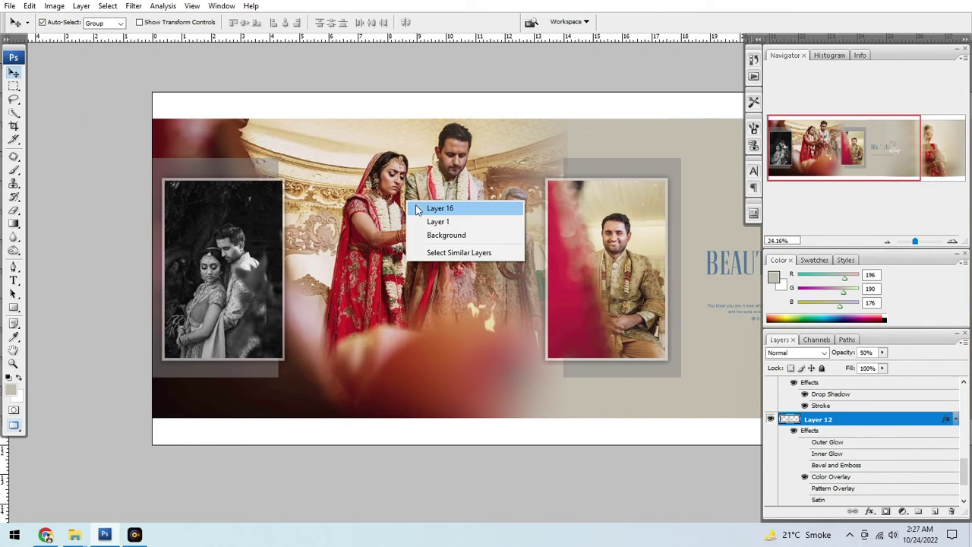
pyautogui.click(424, 206)
pyautogui.hotkey('ctrl', 'm')
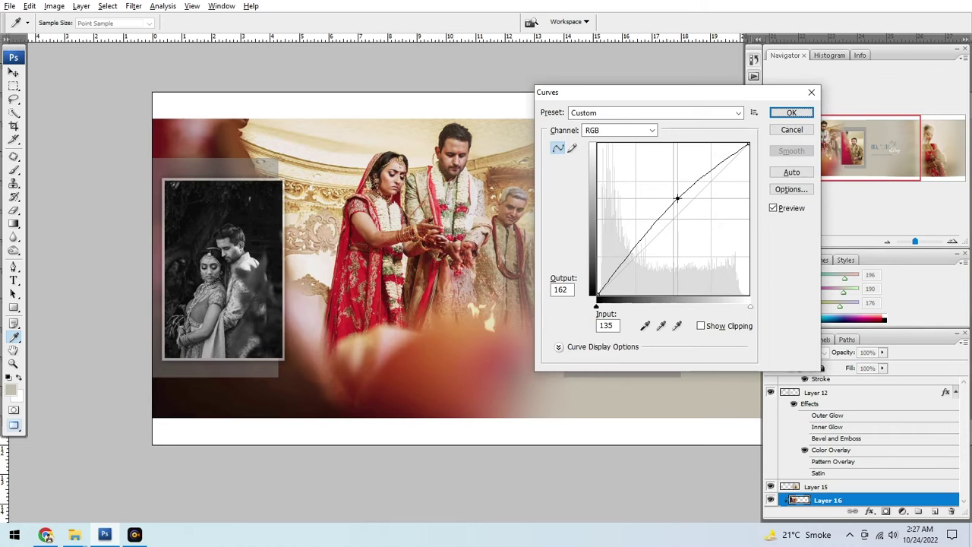
pyautogui.press('Return')
pyautogui.hotkey('ctrl', 'b')
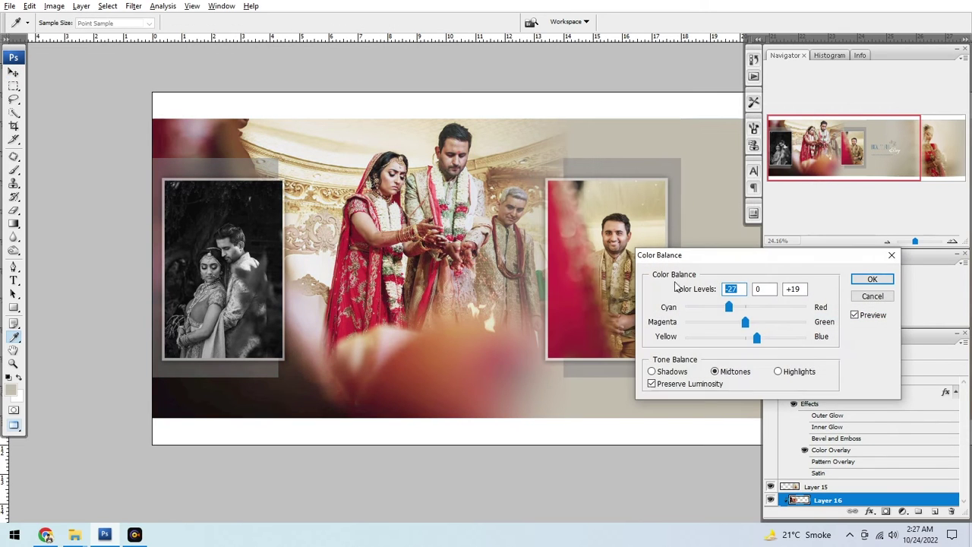
pyautogui.press('Return')
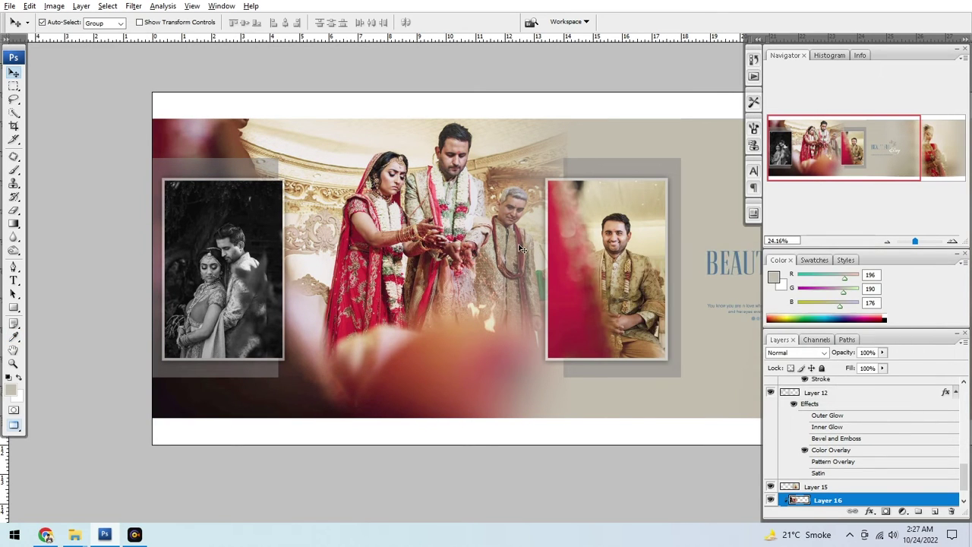
# Apply a cyan-and-blue Color Balance shift to Layer 14
pyautogui.hotkey('alt', '.')
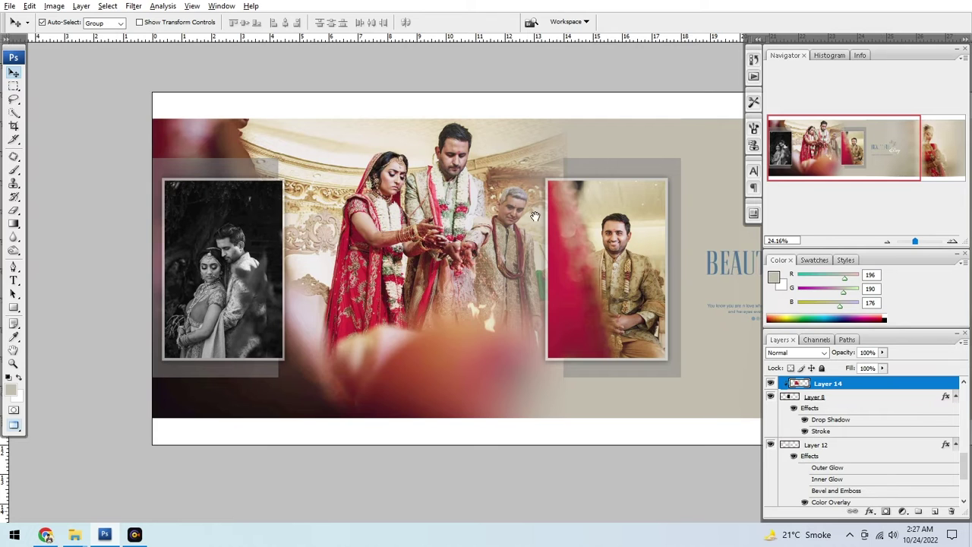
pyautogui.moveTo(535, 216); pyautogui.dragTo(341, 210)
pyautogui.hotkey('ctrl', 'b')
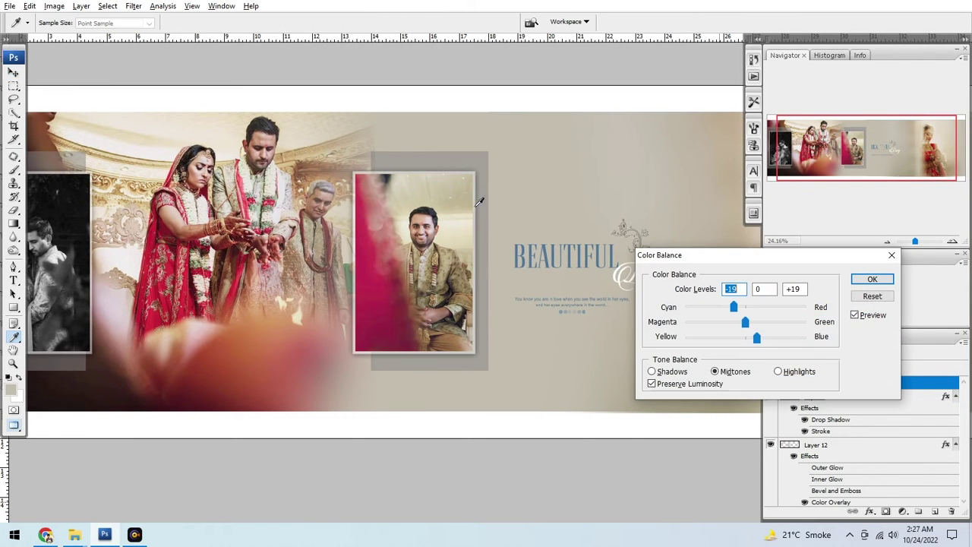
pyautogui.press('Return')
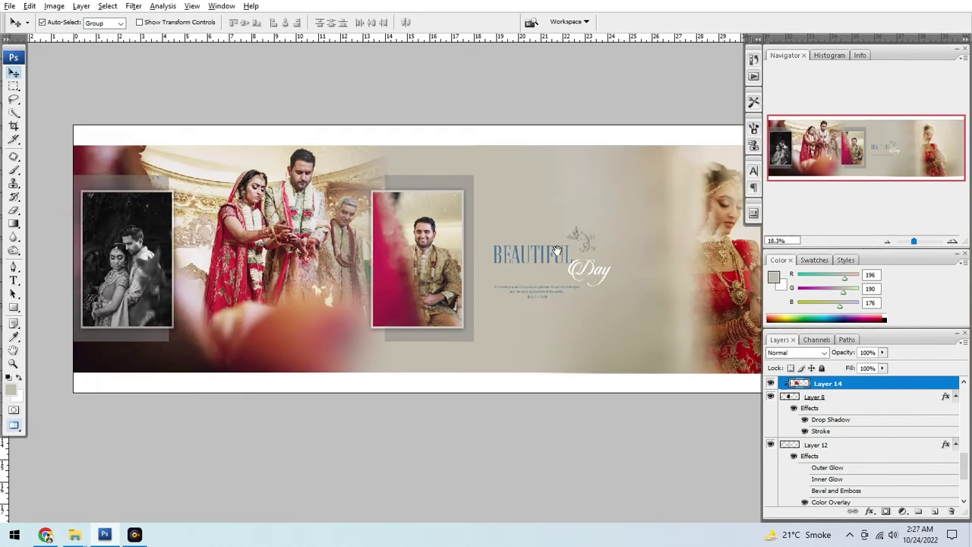
# Brighten the right-hand bride photo with Curves and give it a matching Color Balance shift
pyautogui.hotkey('ctrl', 'm')
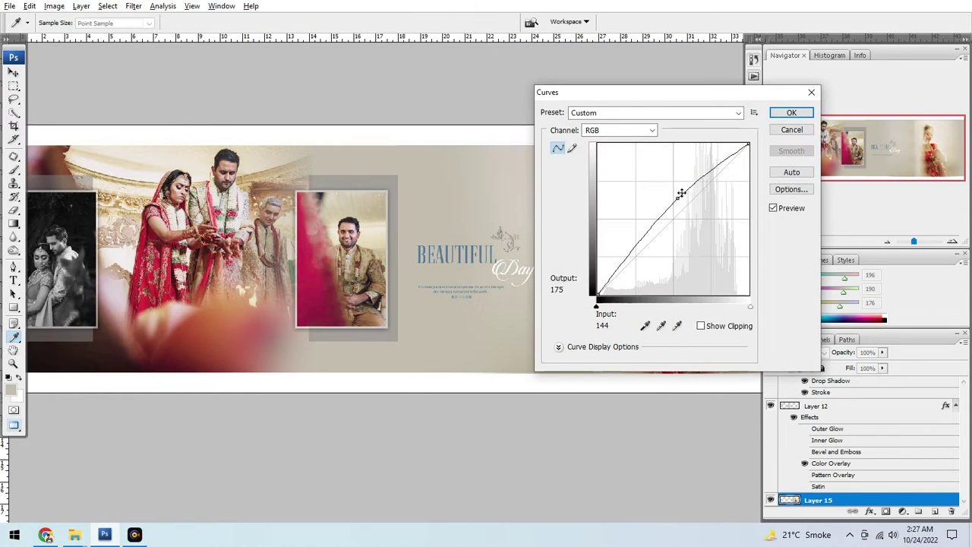
pyautogui.moveTo(681, 191); pyautogui.dragTo(676, 193)
pyautogui.press('Return')
pyautogui.scroll(3, 657, 209)
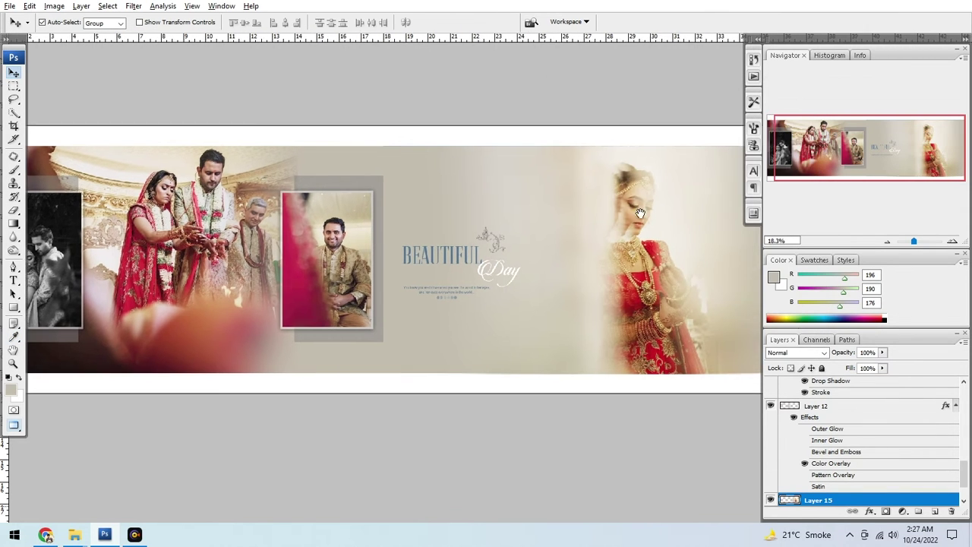
pyautogui.hotkey('ctrl', 'b')
pyautogui.press('Return')
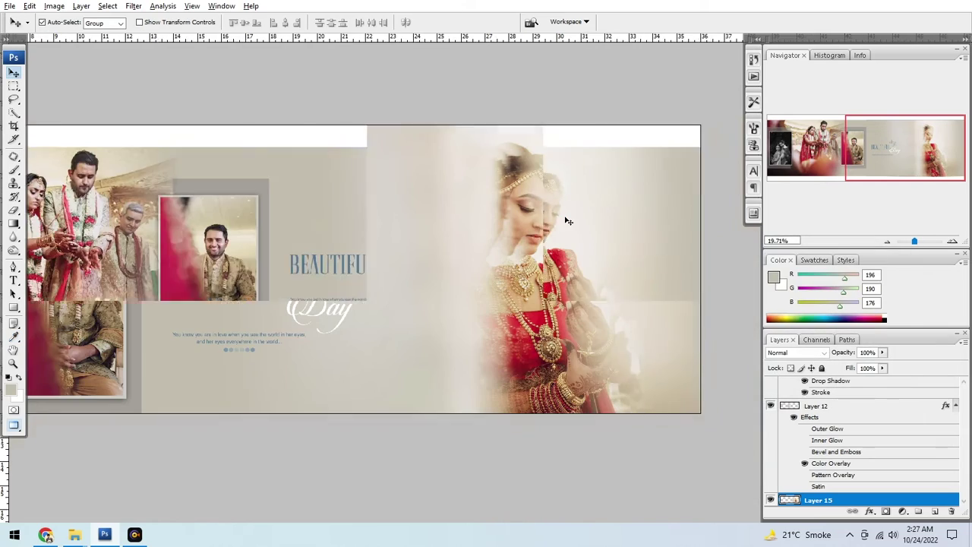
pyautogui.scroll(-3, 568, 221)
pyautogui.hscroll(-5, 567, 230)
pyautogui.moveTo(589, 230); pyautogui.dragTo(471, 243)
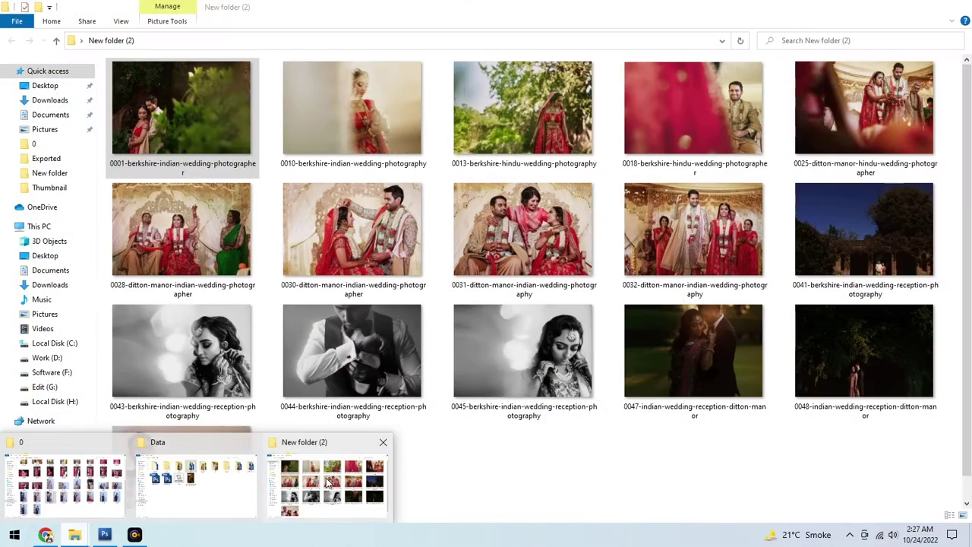
# Drag a black-and-white bride portrait from New folder (2) into the Photoshop spread
pyautogui.click(327, 486)
pyautogui.click(524, 351)
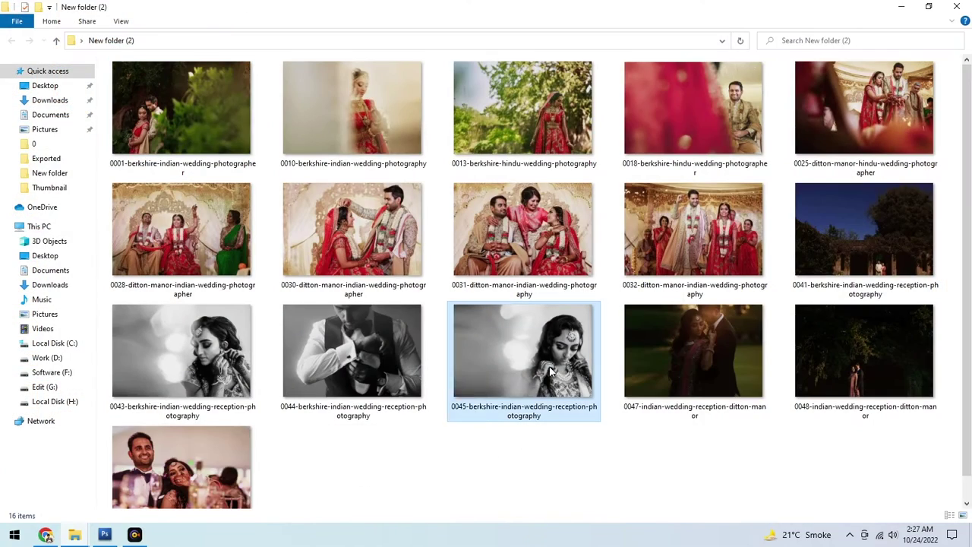
pyautogui.moveTo(182, 351)
pyautogui.mouseDown()
pyautogui.moveTo(107, 534)
pyautogui.moveTo(391, 277)
pyautogui.mouseUp()
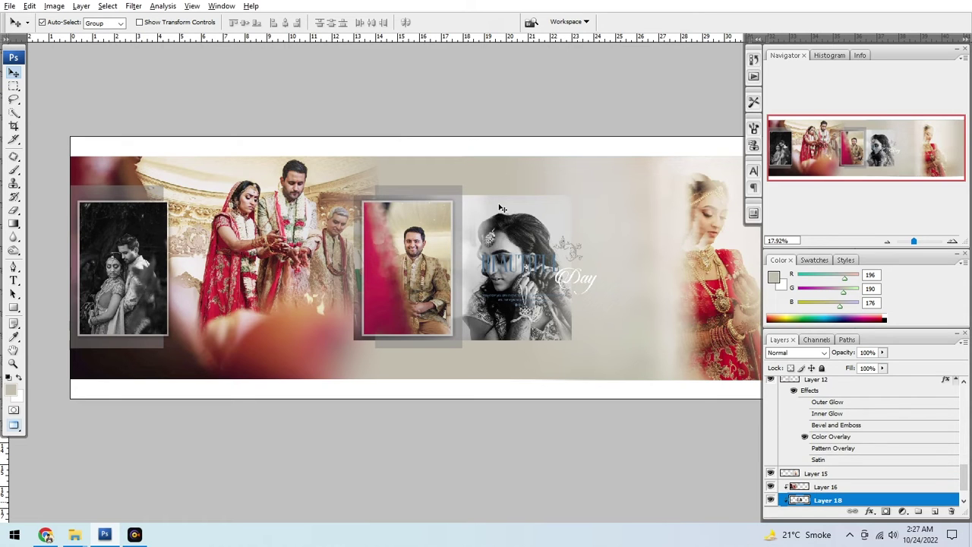
# Scale the bride portrait to about 154% and move it up toward the top
pyautogui.hotkey('ctrl', 't')
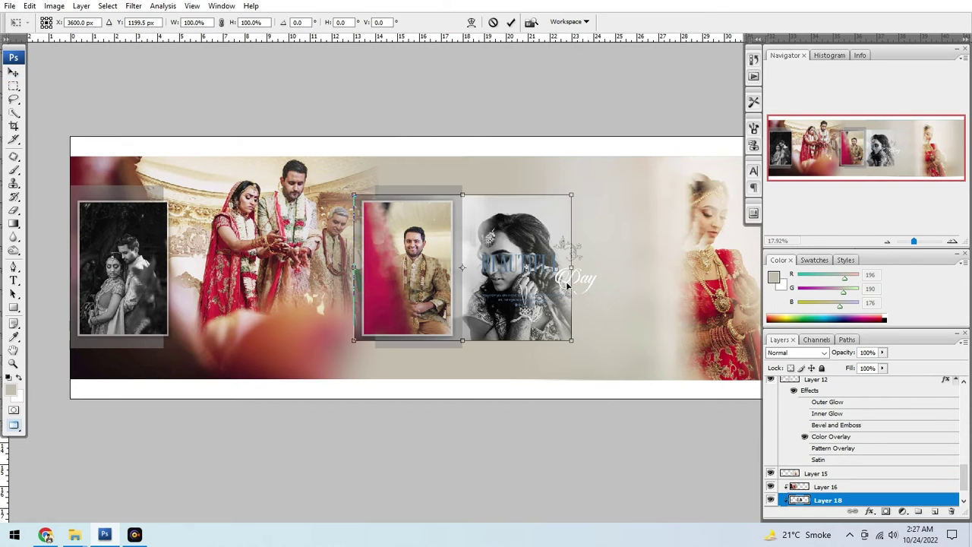
pyautogui.moveTo(566, 335); pyautogui.dragTo(638, 351)
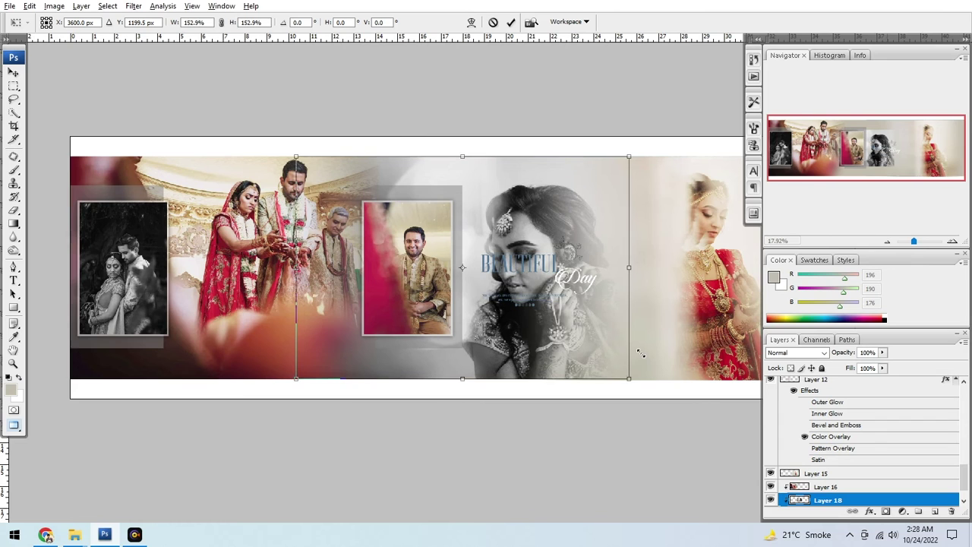
pyautogui.moveTo(580, 176); pyautogui.dragTo(579, 153)
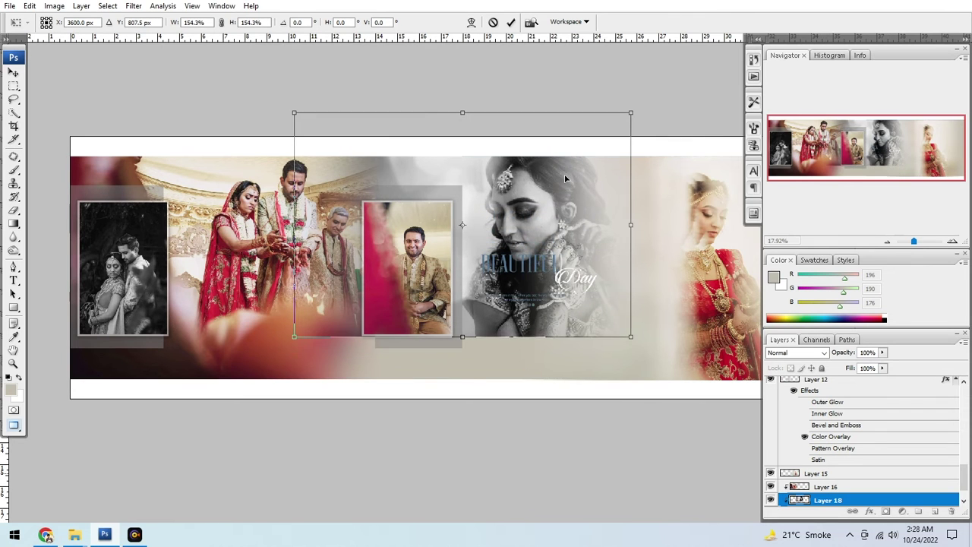
pyautogui.press('Return')
# Soft-erase the portrait's lower and left edges and fade it to 50% opacity
pyautogui.press('e')
pyautogui.moveTo(554, 358); pyautogui.dragTo(625, 413)
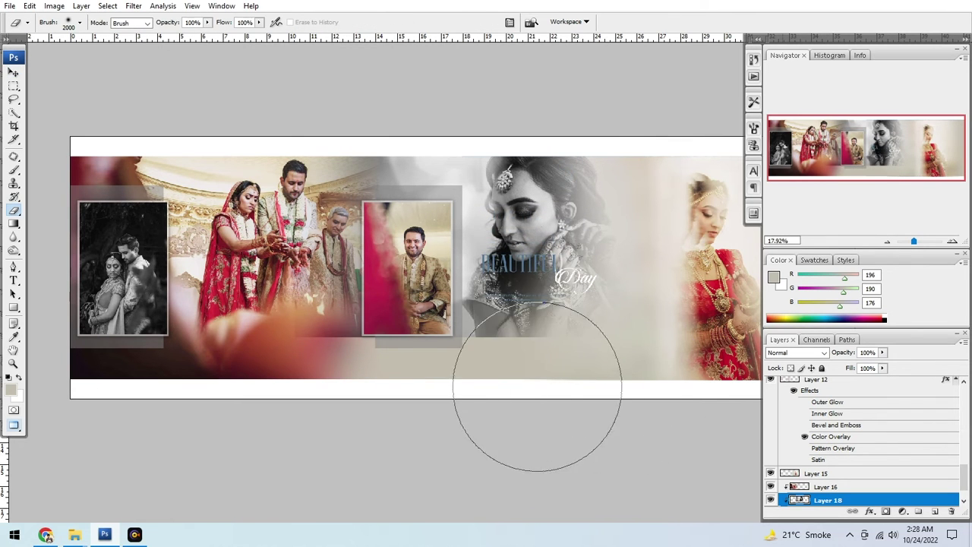
pyautogui.moveTo(369, 199); pyautogui.dragTo(380, 220)
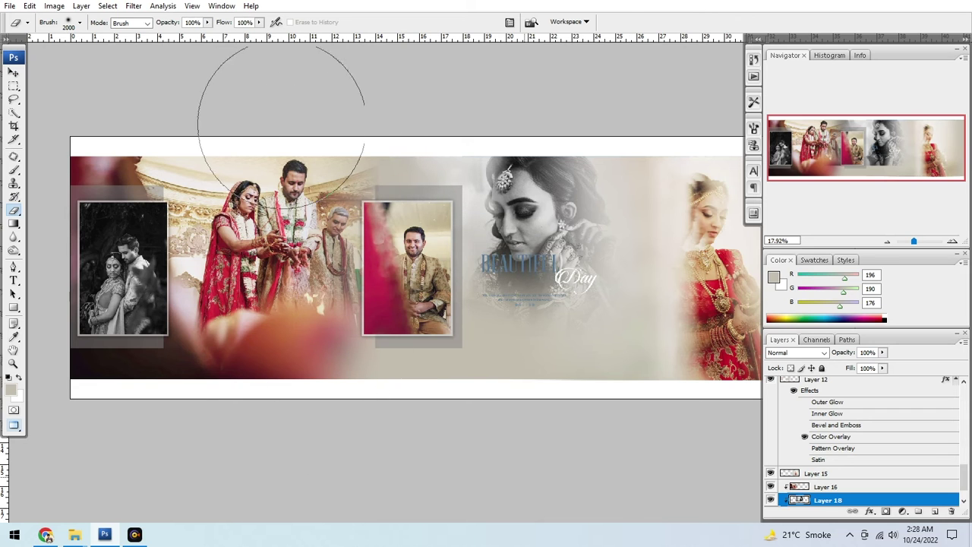
pyautogui.press('v')
pyautogui.scroll(2, 530, 204)
pyautogui.press('5')
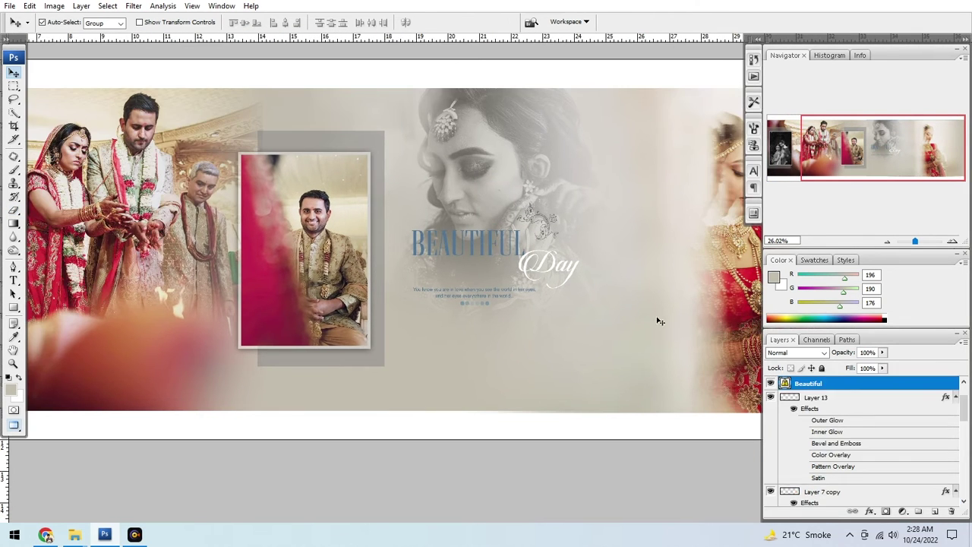
# Select the title layers from Day to Layer 7 copy, move them lower and scale to 96.6%
pyautogui.click(956, 398)
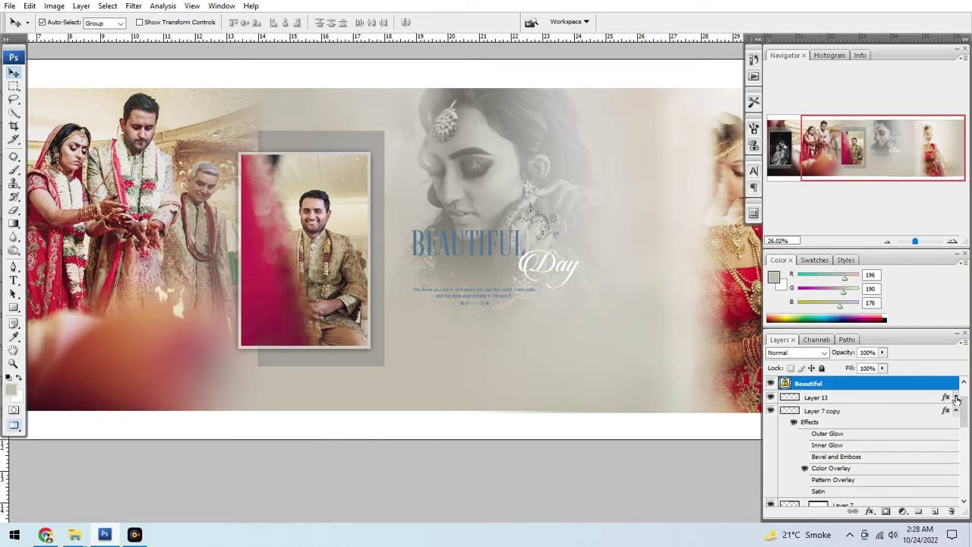
pyautogui.scroll(2, 957, 406)
pyautogui.click(827, 384)
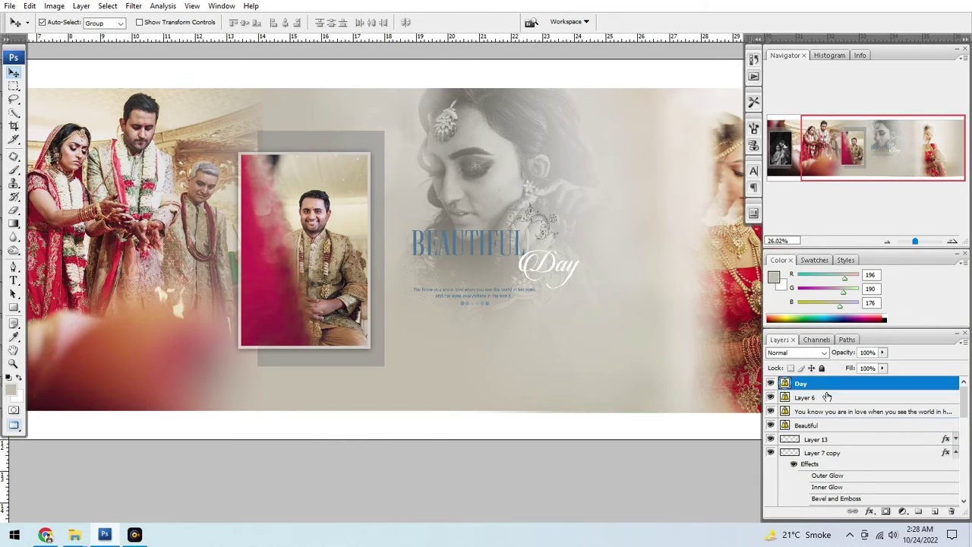
pyautogui.keyDown('shift'); pyautogui.click(836, 456); pyautogui.keyUp('shift')
pyautogui.hotkey('ctrl', 'e')
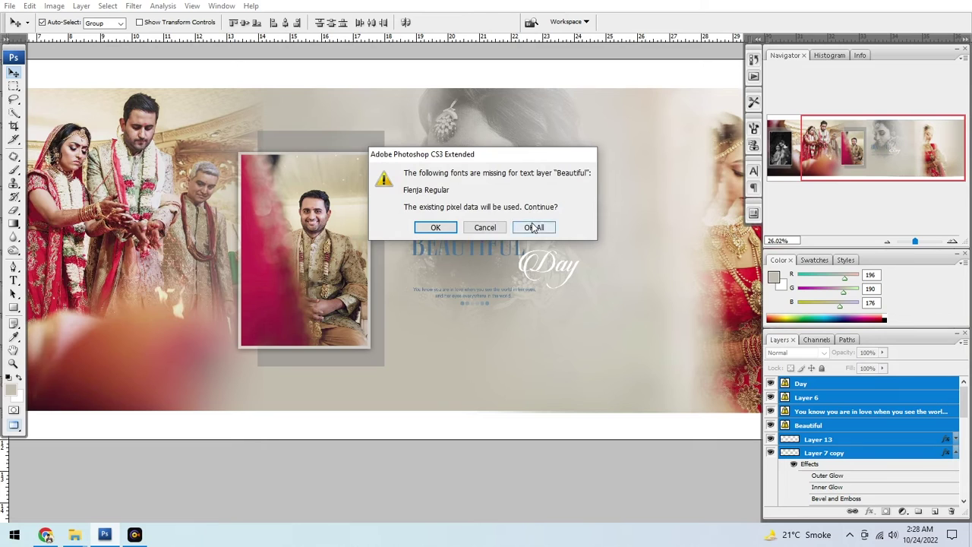
pyautogui.click(534, 228)
pyautogui.moveTo(532, 245); pyautogui.dragTo(528, 324)
pyautogui.moveTo(578, 298); pyautogui.dragTo(568, 303)
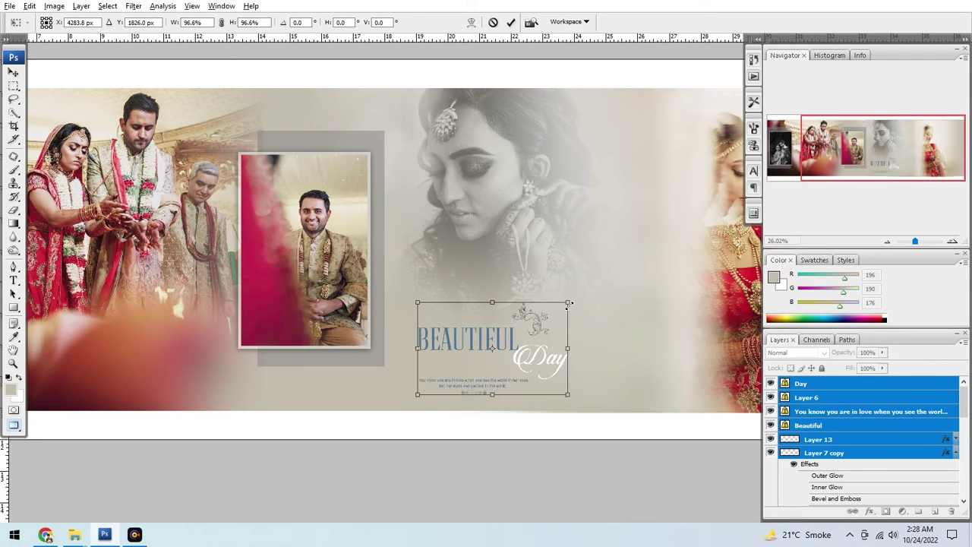
pyautogui.press('Return')
pyautogui.scroll(3, 474, 336)
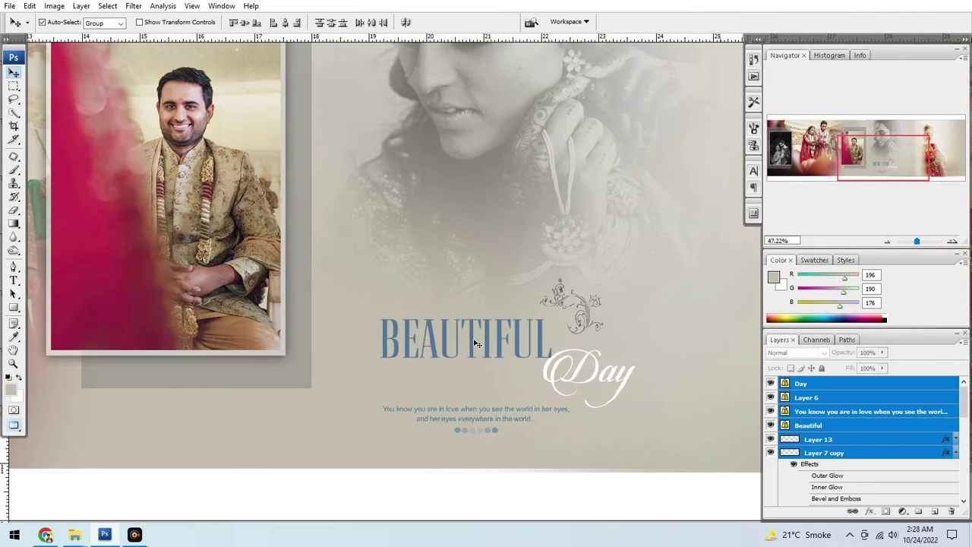
# Fill the BEAUTIFUL text layer with red sampled from the groom photo
pyautogui.rightClick(476, 343)
pyautogui.click(502, 347)
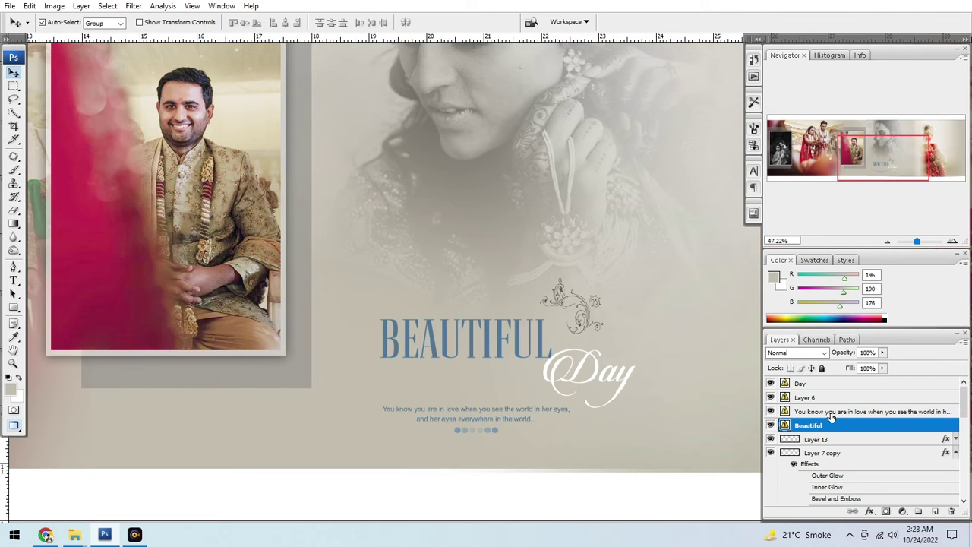
pyautogui.press('i')
pyautogui.click(110, 217)
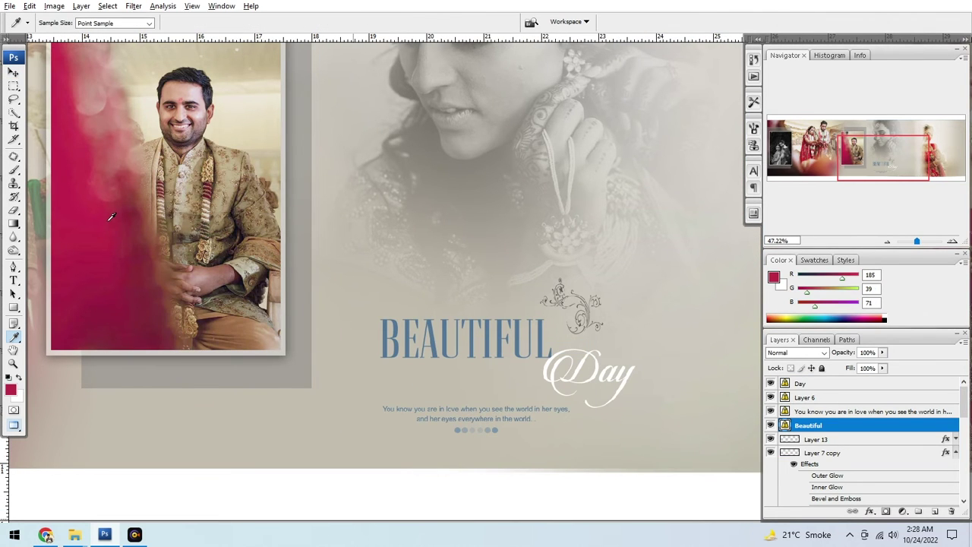
pyautogui.hotkey('alt', 'BackSpace')
# Fill the Day script text with the same crimson
pyautogui.click(815, 414)
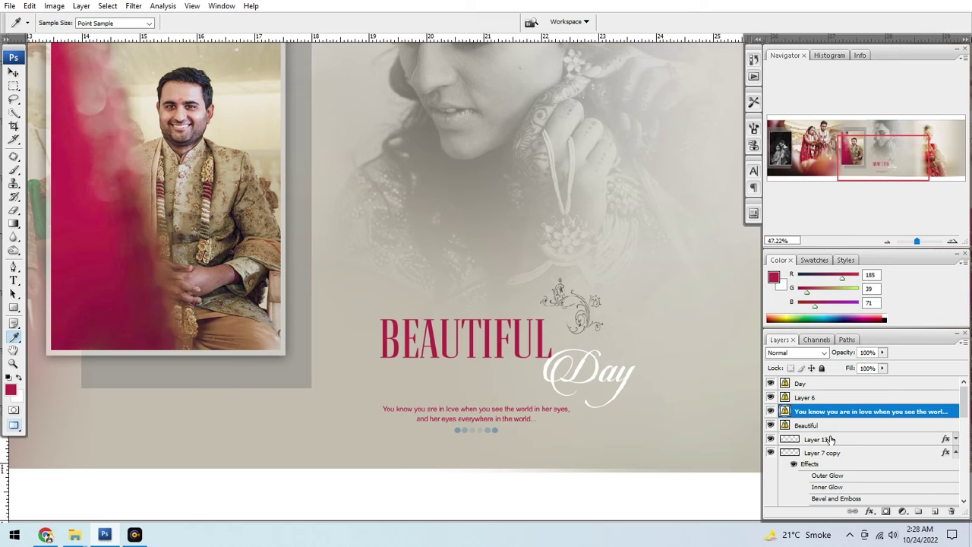
pyautogui.hotkey('shift', 'i')
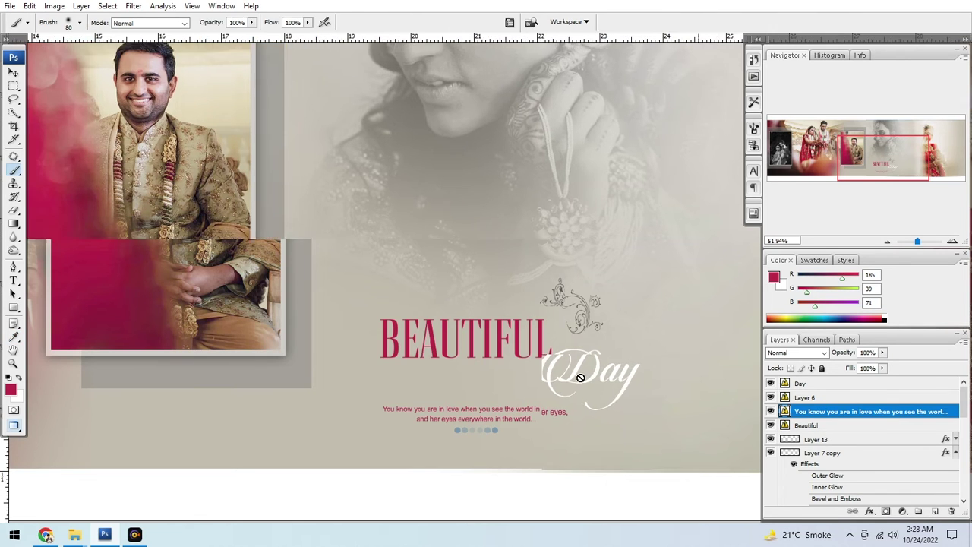
pyautogui.scroll(2, 600, 380)
pyautogui.press('b')
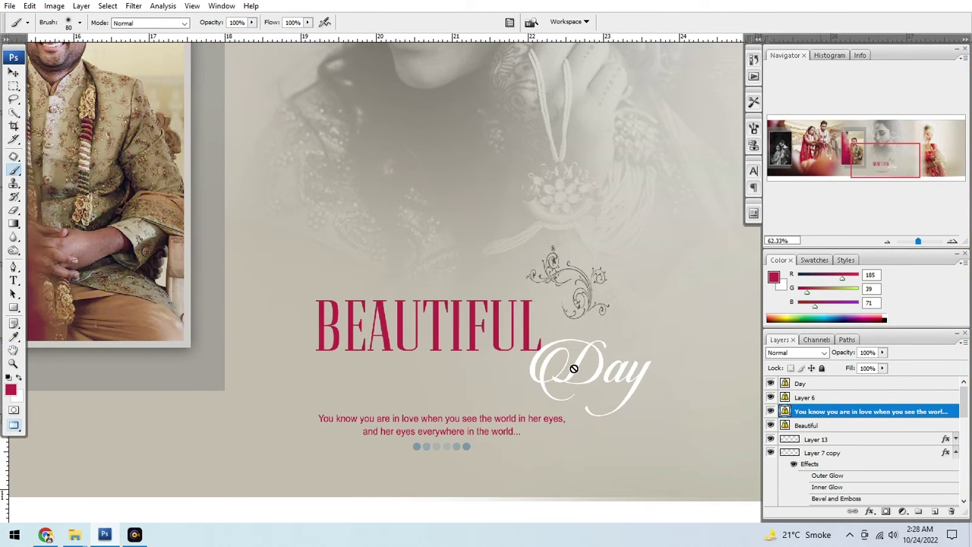
pyautogui.press('v')
pyautogui.click(574, 369)
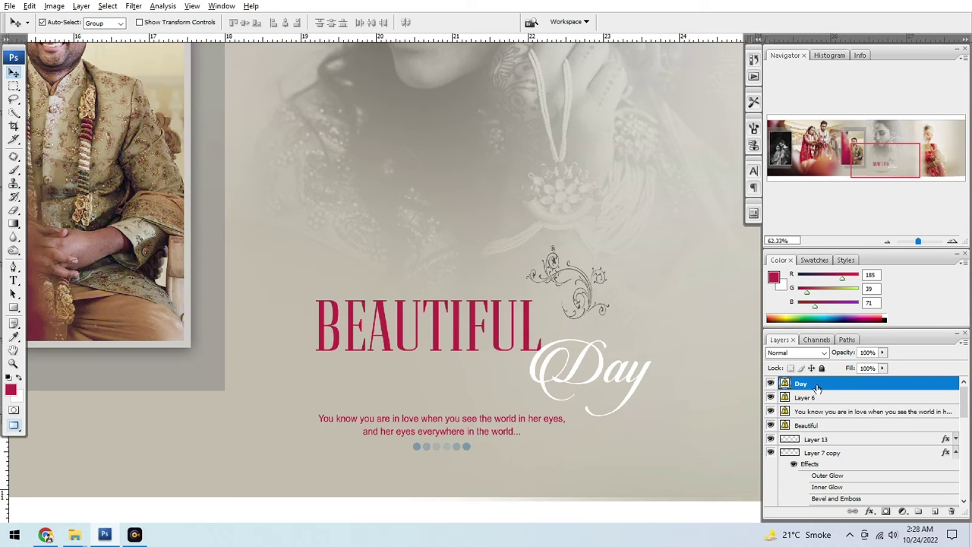
pyautogui.hotkey('alt', 'BackSpace')
pyautogui.click(465, 450)
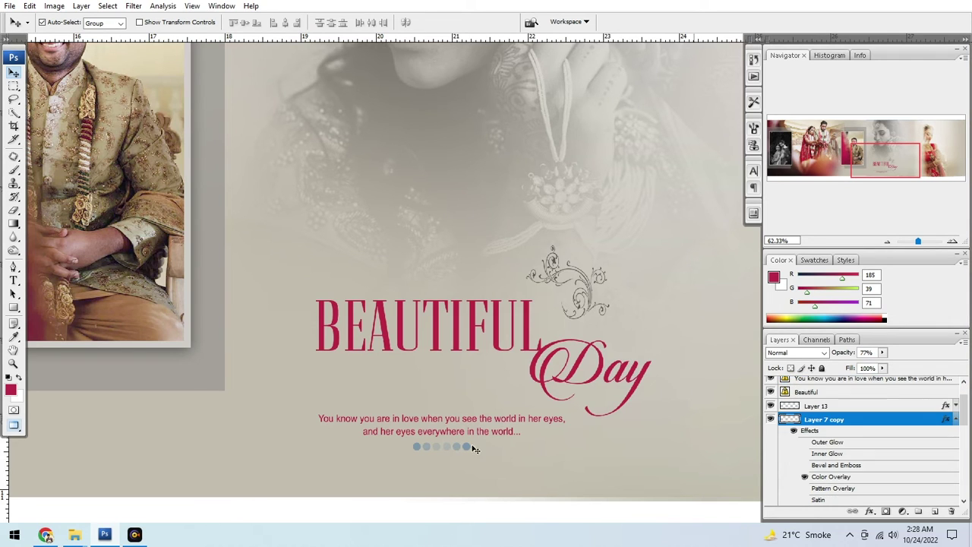
# Set the dots layer's Color Overlay to crimson sampled from the title text
pyautogui.doubleClick(831, 476)
pyautogui.click(896, 203)
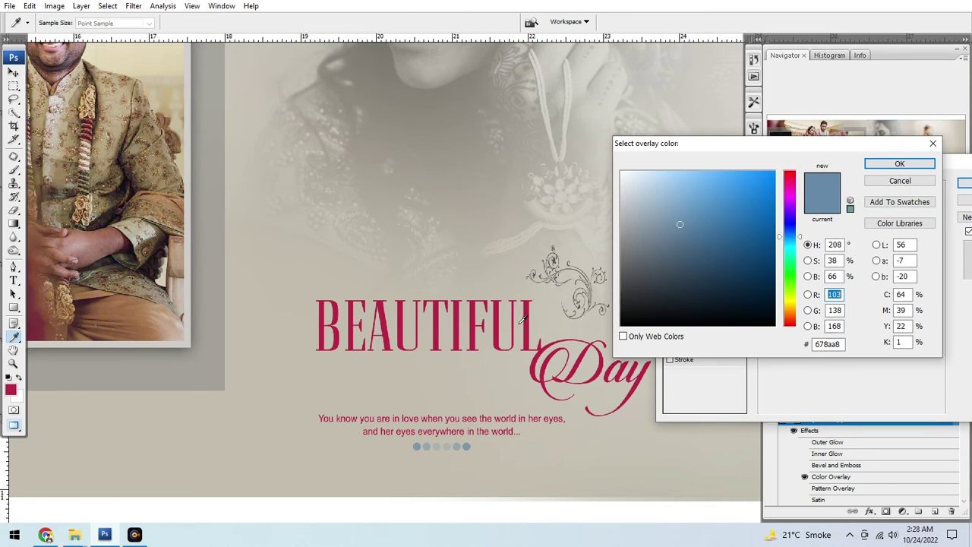
pyautogui.click(501, 314)
pyautogui.press('Return')
pyautogui.press('Return')
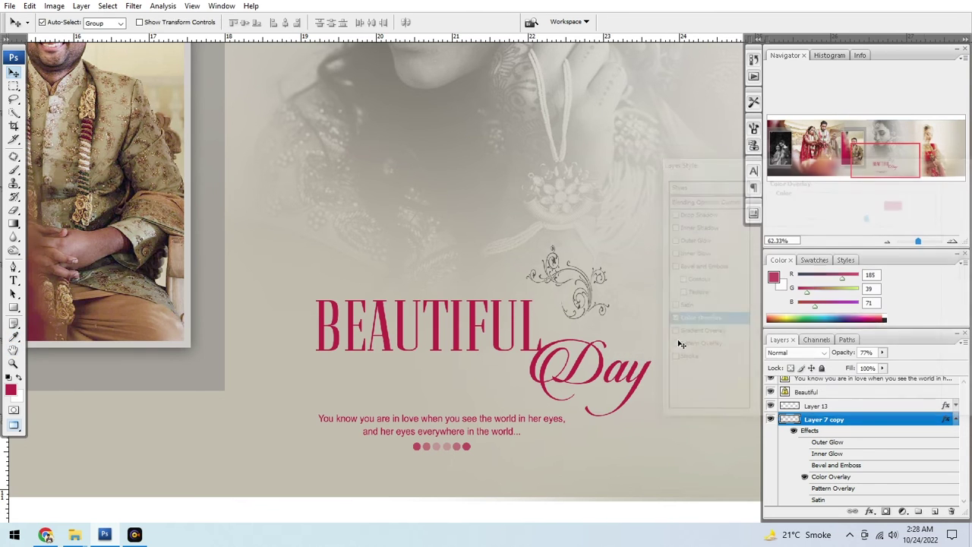
# Copy the dots layer's style and paste it onto Layer 13
pyautogui.rightClick(849, 423)
pyautogui.click(844, 401)
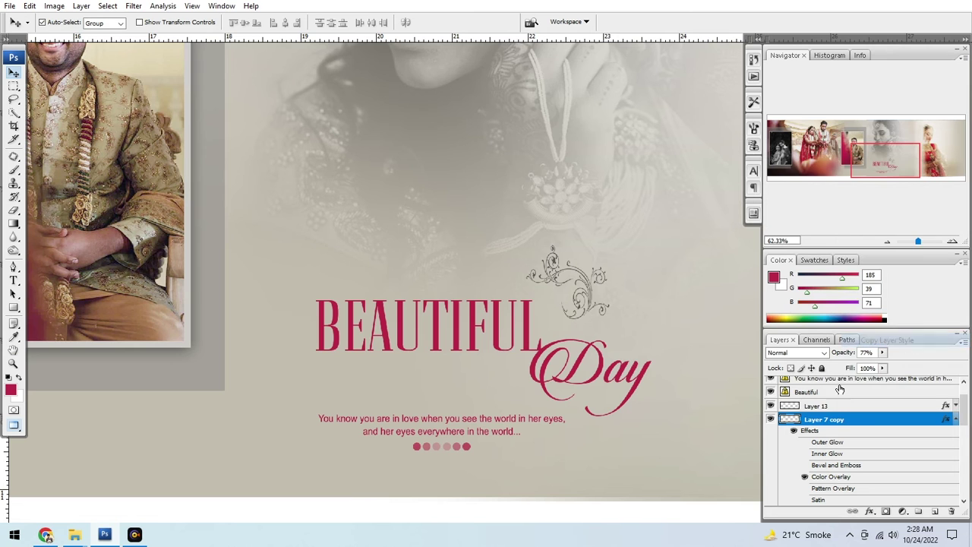
pyautogui.rightClick(838, 408)
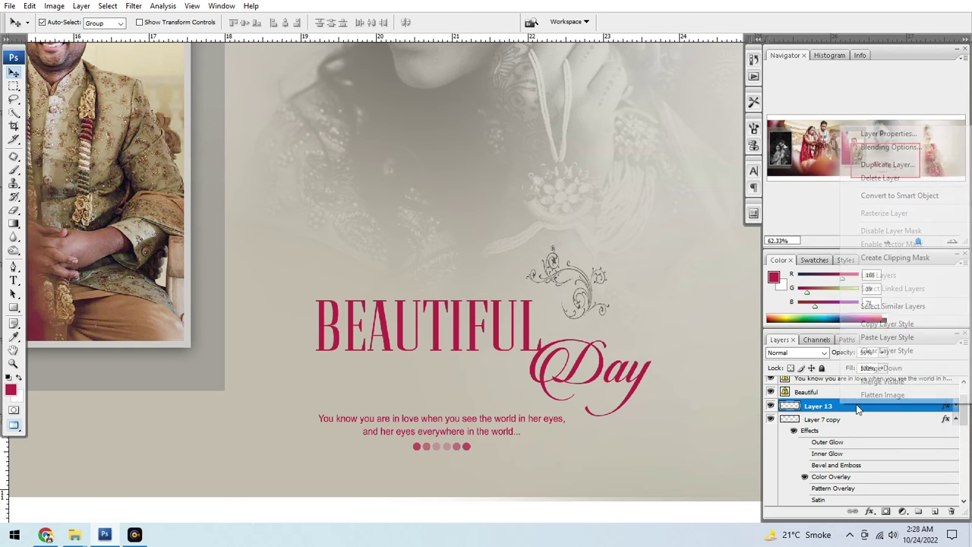
pyautogui.click(879, 338)
pyautogui.scroll(-5, 592, 291)
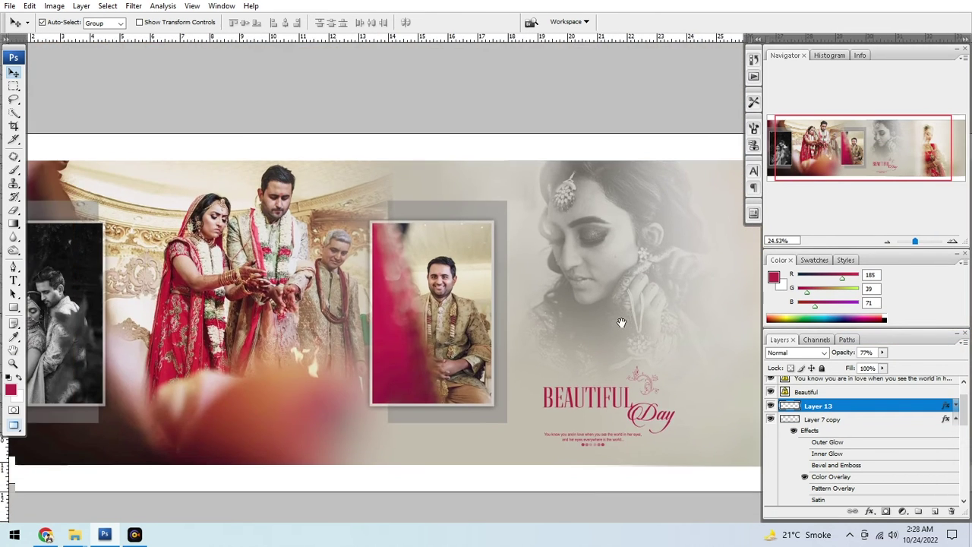
# Add a new empty layer above the Background layer
pyautogui.scroll(-1, 386, 224)
pyautogui.scroll(-1, 394, 227)
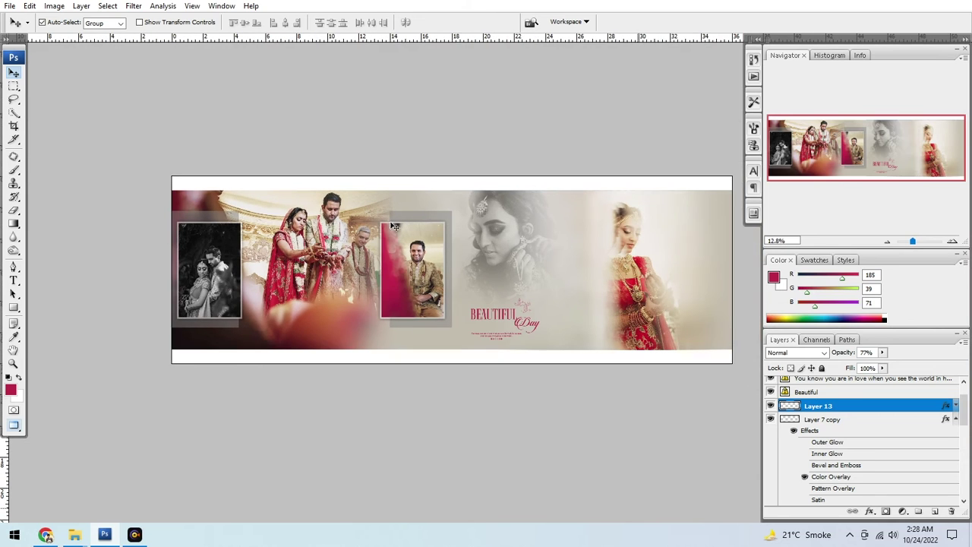
pyautogui.press('c')
pyautogui.hscroll(3, 254, 386)
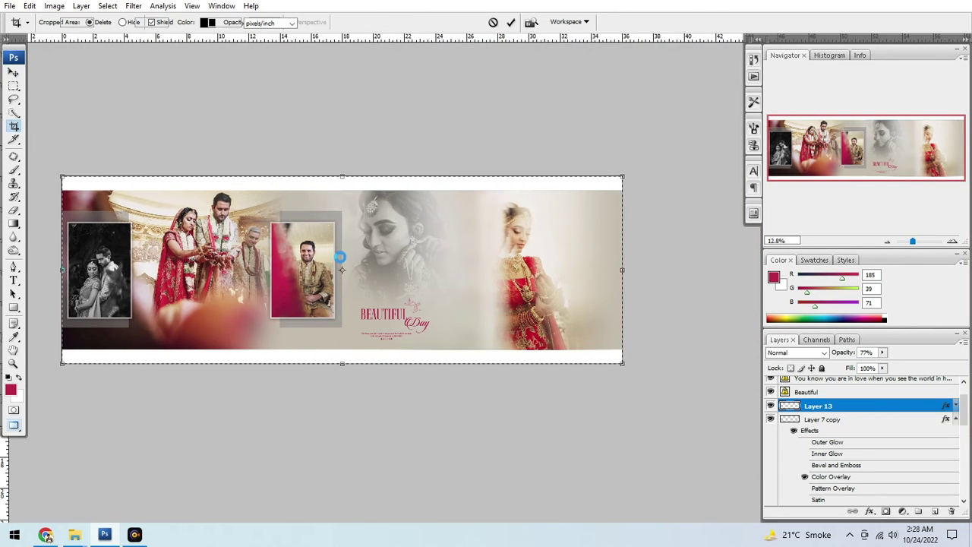
pyautogui.hscroll(-3, 342, 269)
pyautogui.press('v')
pyautogui.rightClick(295, 195)
pyautogui.click(297, 198)
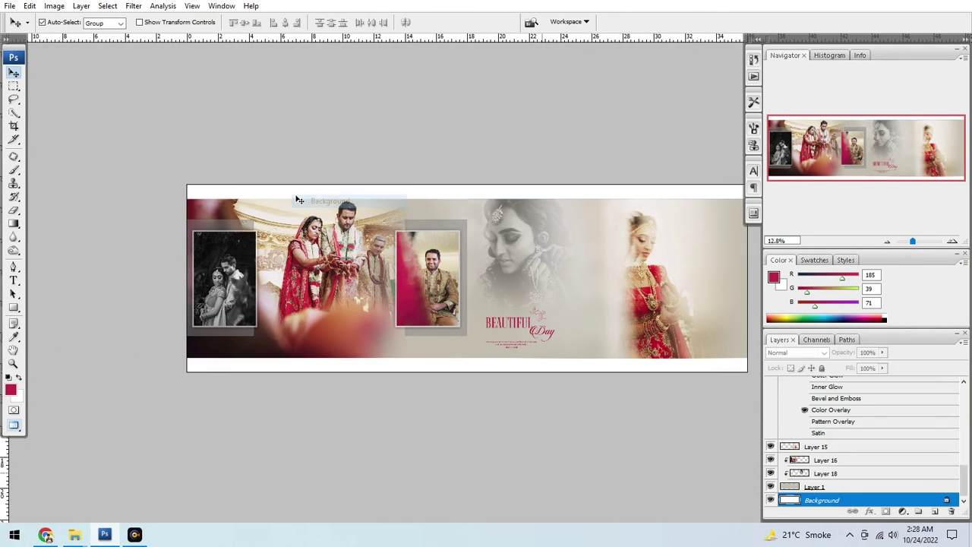
pyautogui.hotkey('ctrl', 'shift', 'n')
pyautogui.press('Return')
# Marquee-select the top and bottom edge bands and add new Layer 20
pyautogui.press('m')
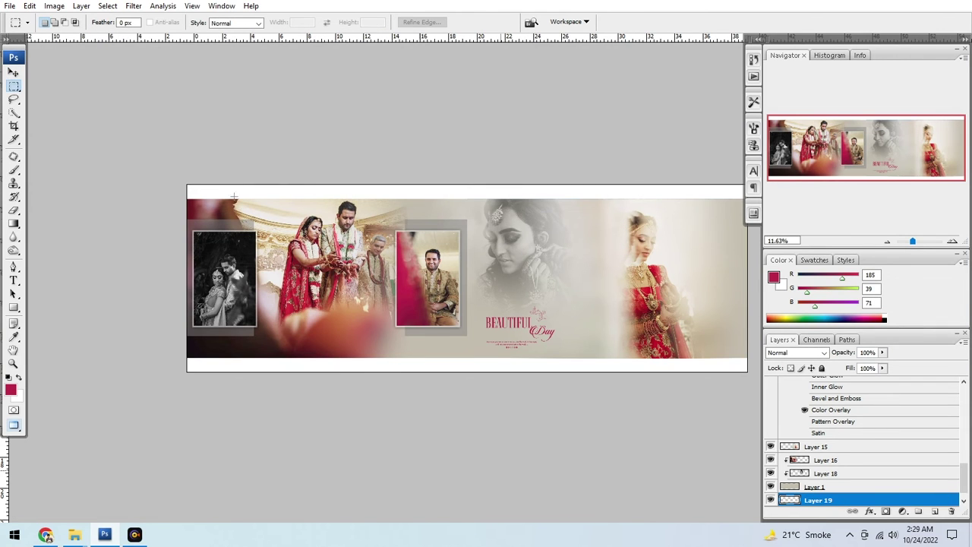
pyautogui.scroll(-1, 211, 198)
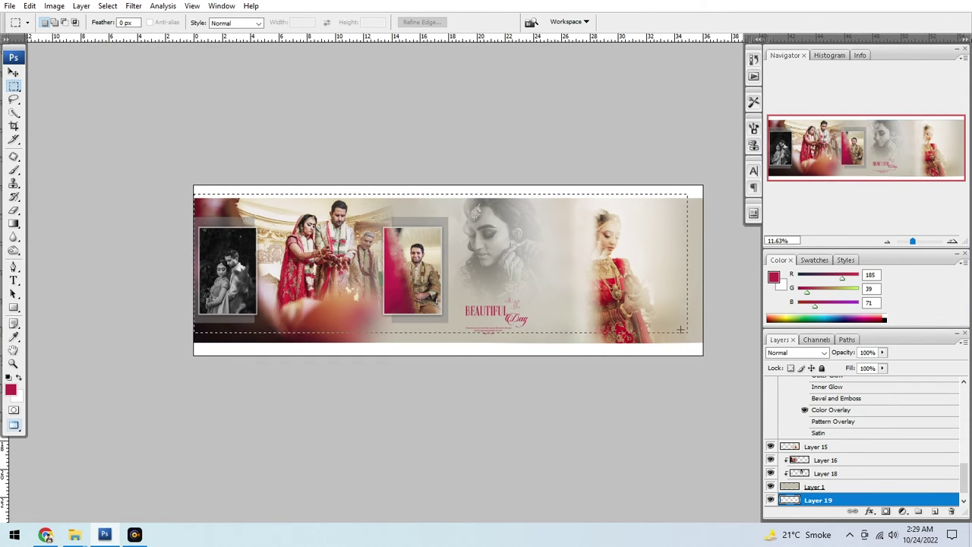
pyautogui.moveTo(681, 330); pyautogui.dragTo(711, 345)
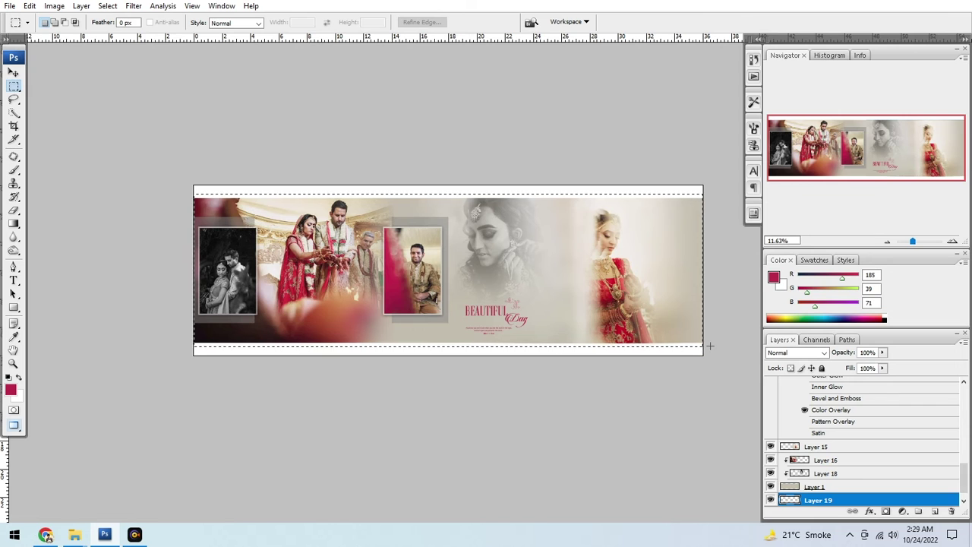
pyautogui.hotkey('ctrl', 'shift', 'n')
pyautogui.press('Return')
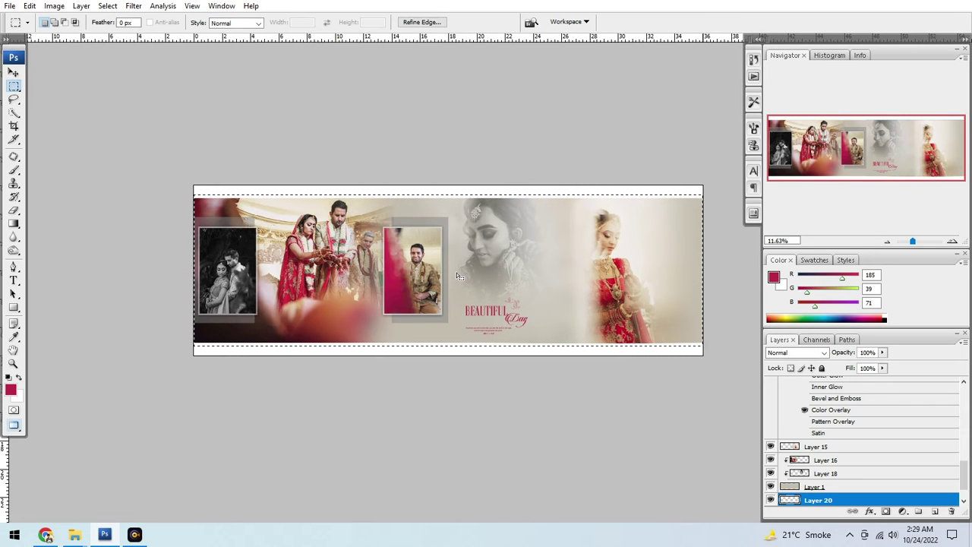
# Fill the bands with light red from the bride's dress and lower opacity to 51%
pyautogui.scroll(1, 459, 276)
pyautogui.press('i')
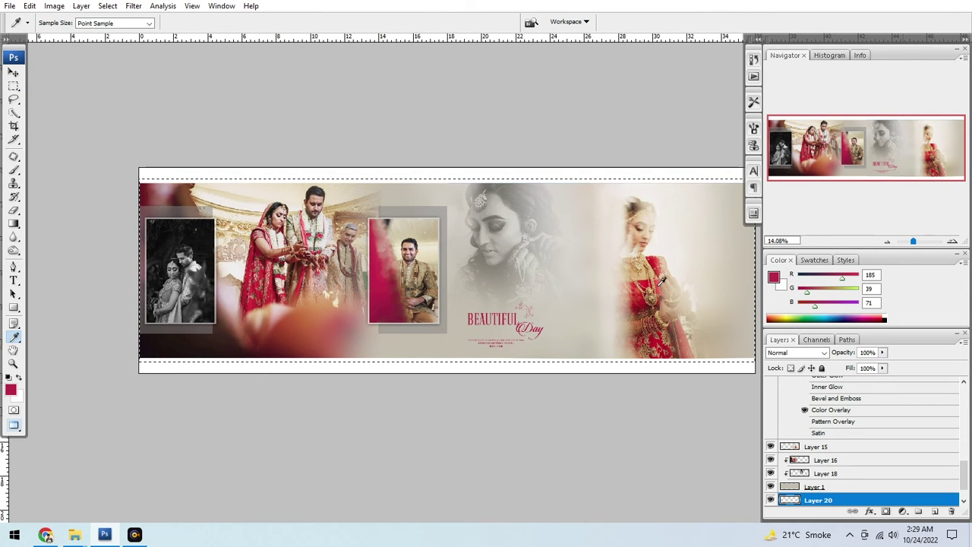
pyautogui.click(382, 226)
pyautogui.hotkey('alt', 'BackSpace')
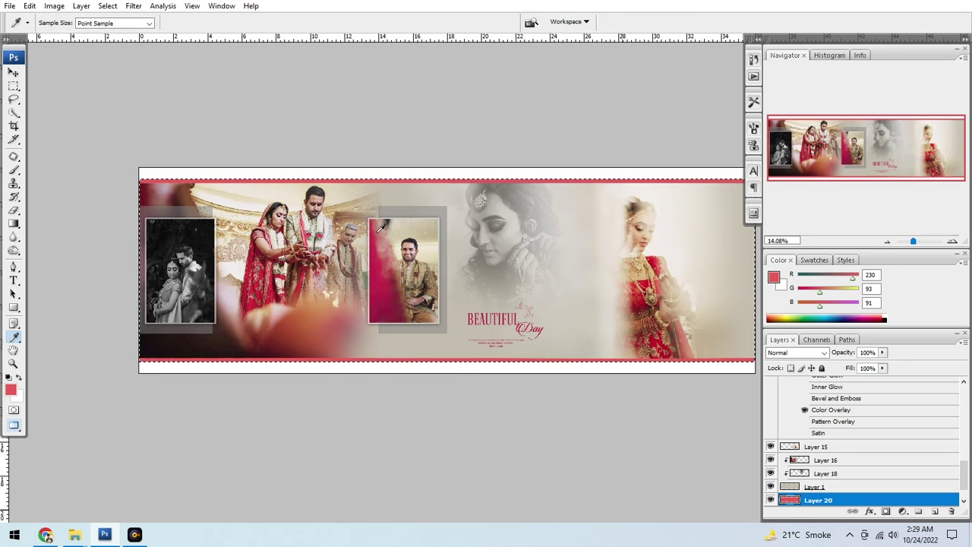
pyautogui.hotkey('ctrl', 'd')
pyautogui.hscroll(1, 507, 247)
pyautogui.press('b')
pyautogui.scroll(1, 483, 231)
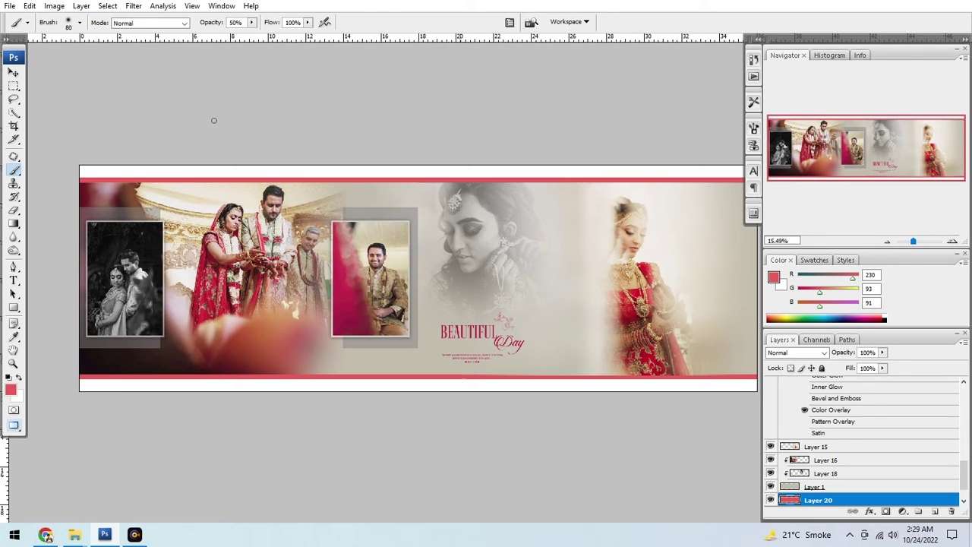
pyautogui.click(13, 72)
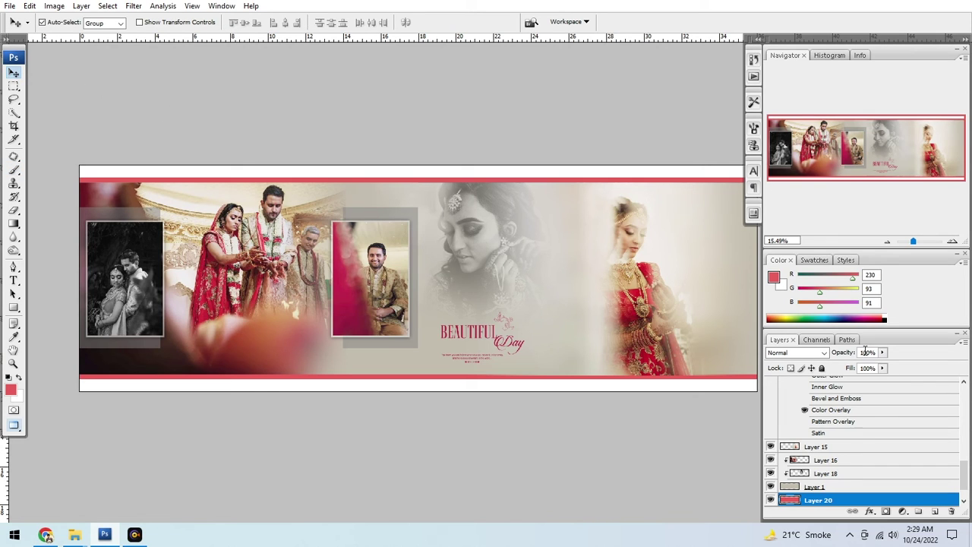
pyautogui.moveTo(821, 356); pyautogui.dragTo(812, 355)
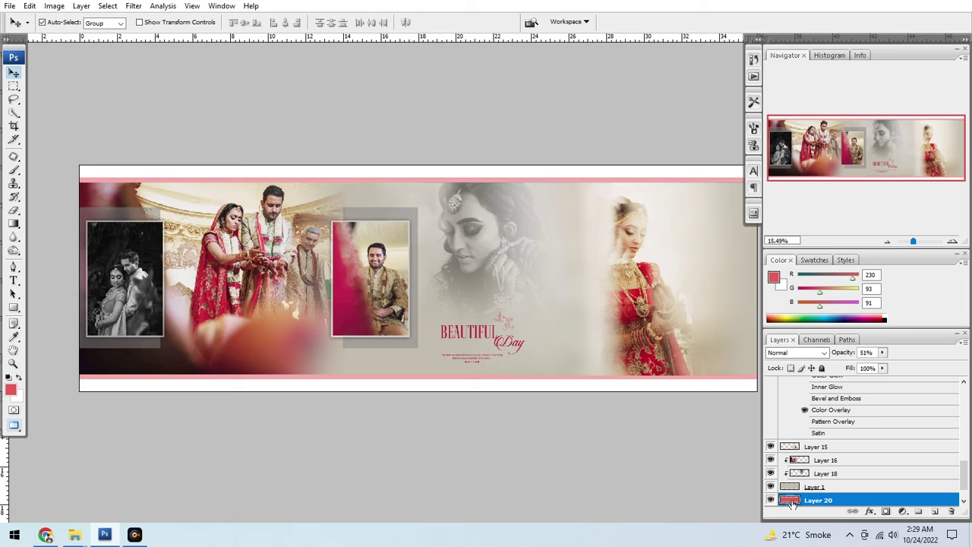
# Add a Drop Shadow with increased size to the Layer 20 pink strips
pyautogui.doubleClick(889, 500)
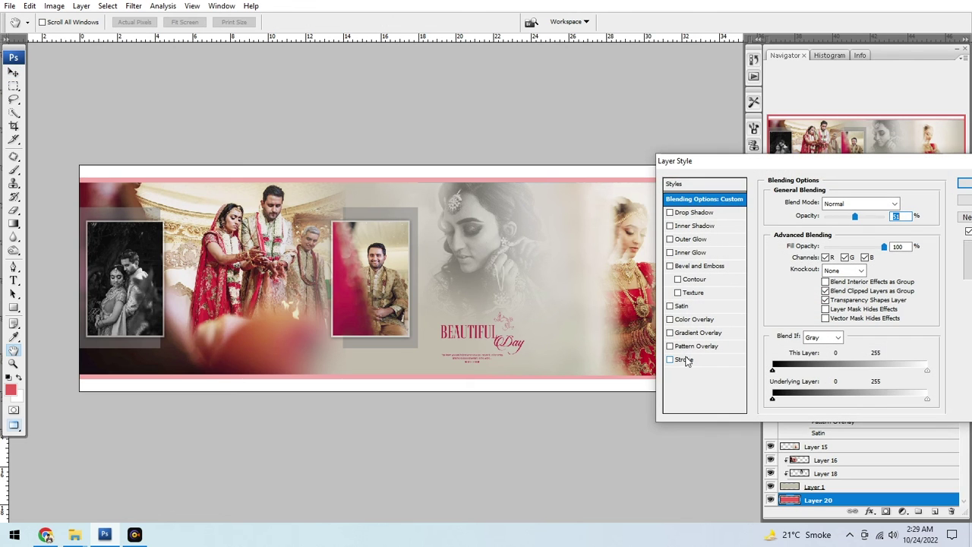
pyautogui.click(681, 213)
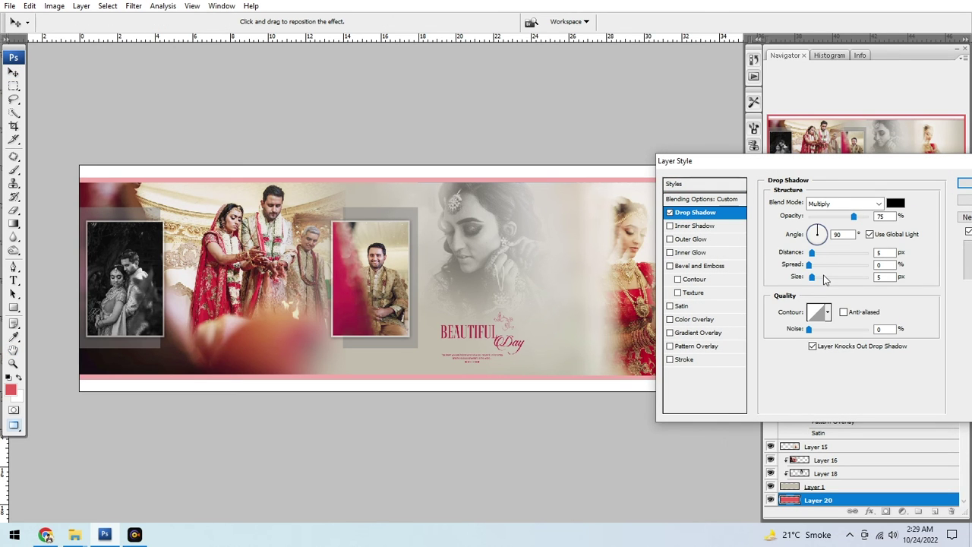
pyautogui.moveTo(825, 280); pyautogui.dragTo(816, 280)
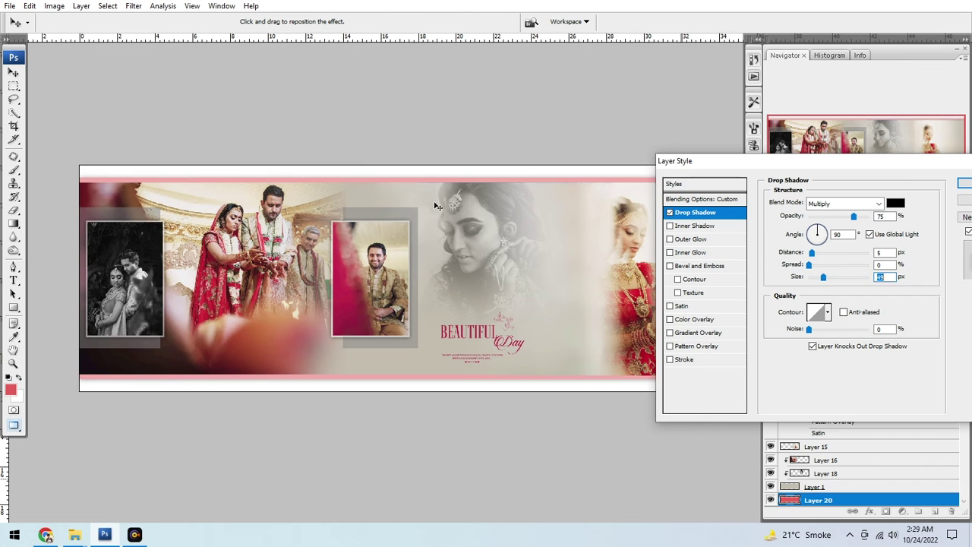
pyautogui.press('Return')
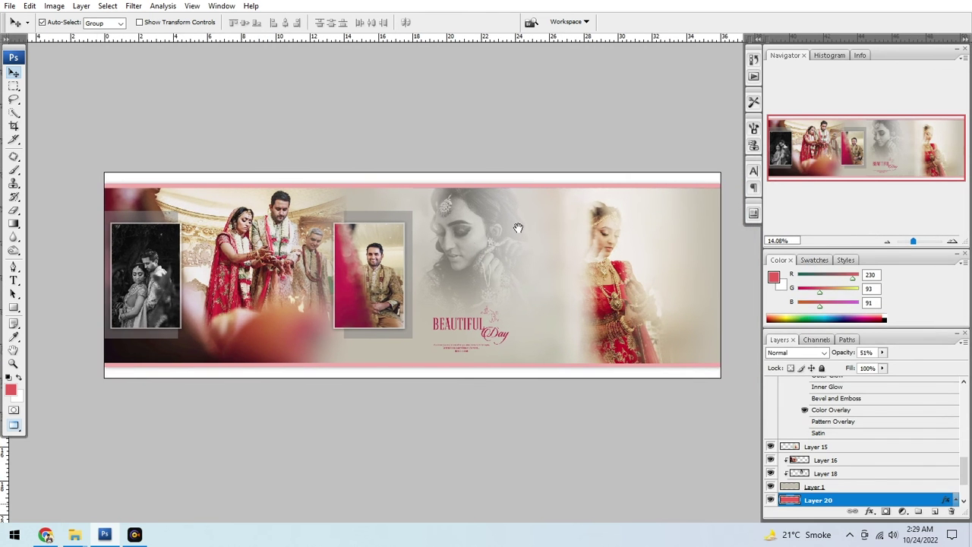
pyautogui.moveTo(518, 228); pyautogui.dragTo(504, 228)
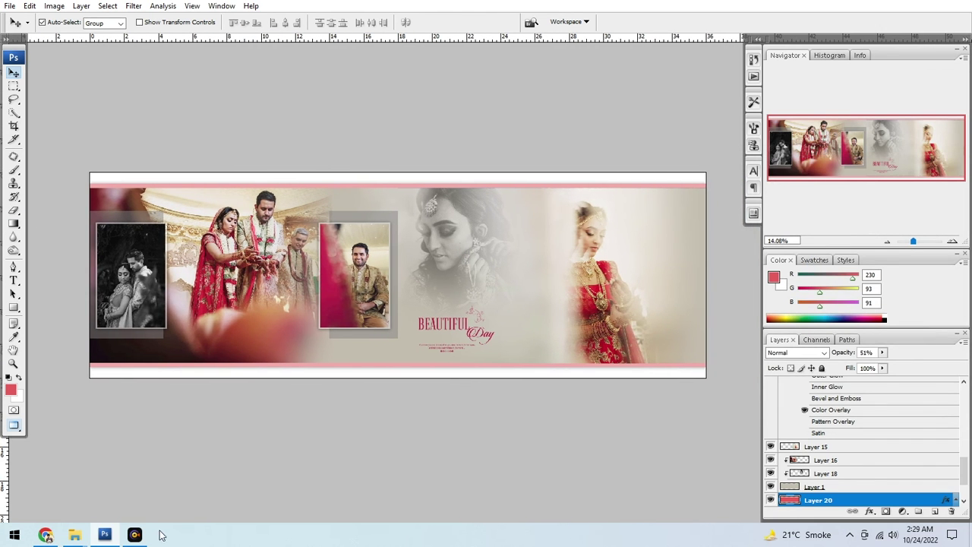